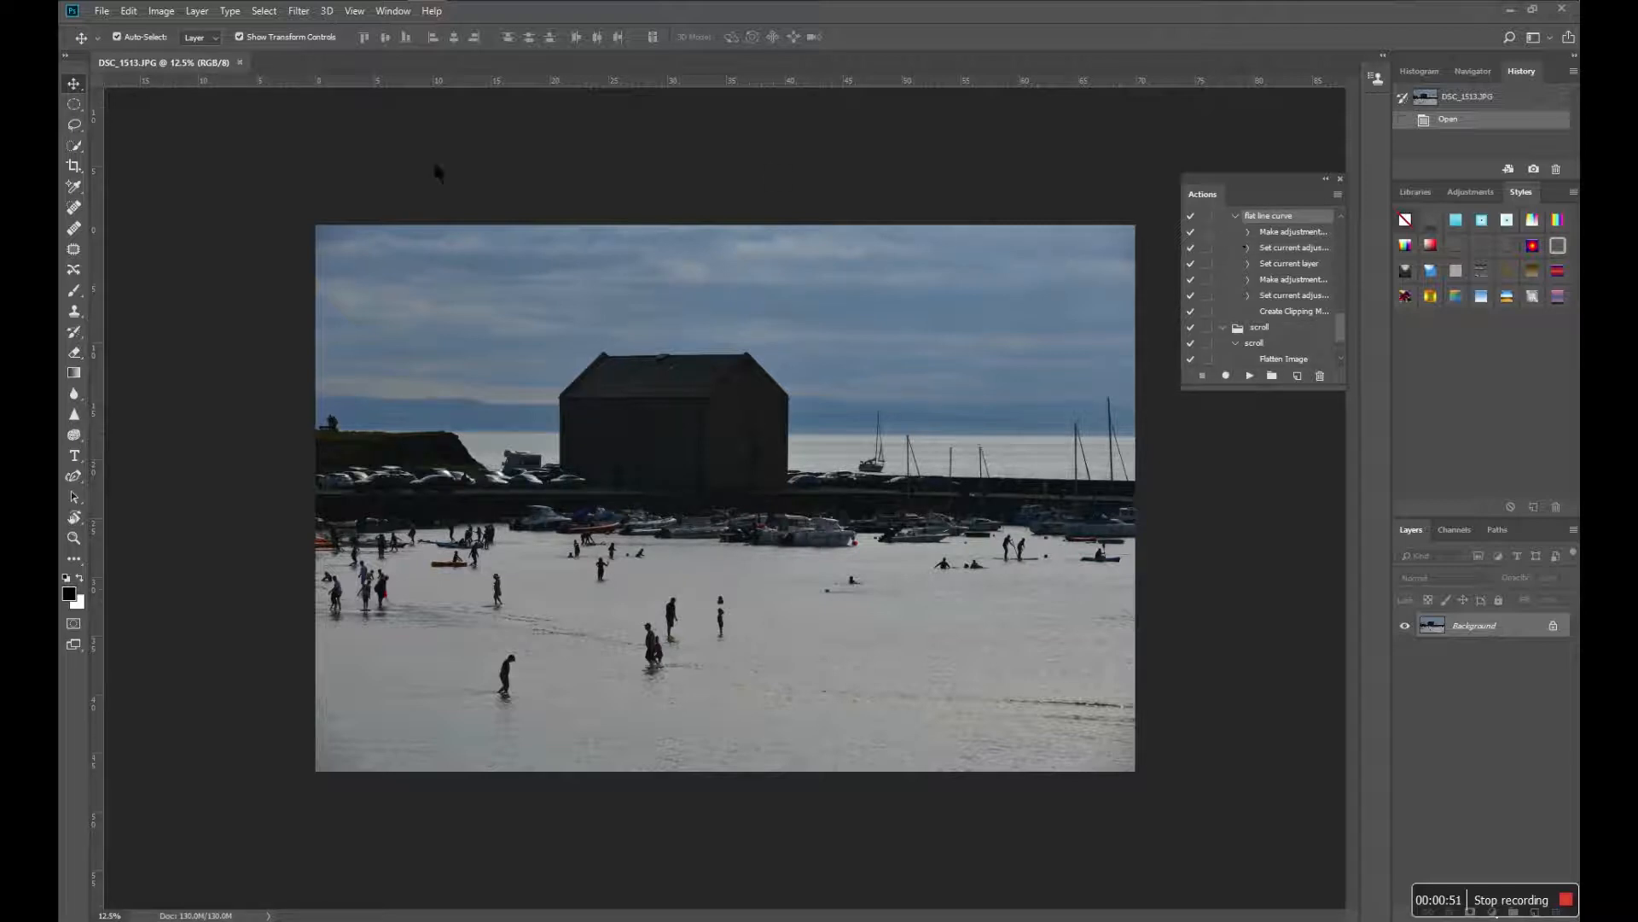
Step: Create a new action named Facebook in the Default Actions set and start recording it
{"action": "left_click", "coordinate": [391, 12]}
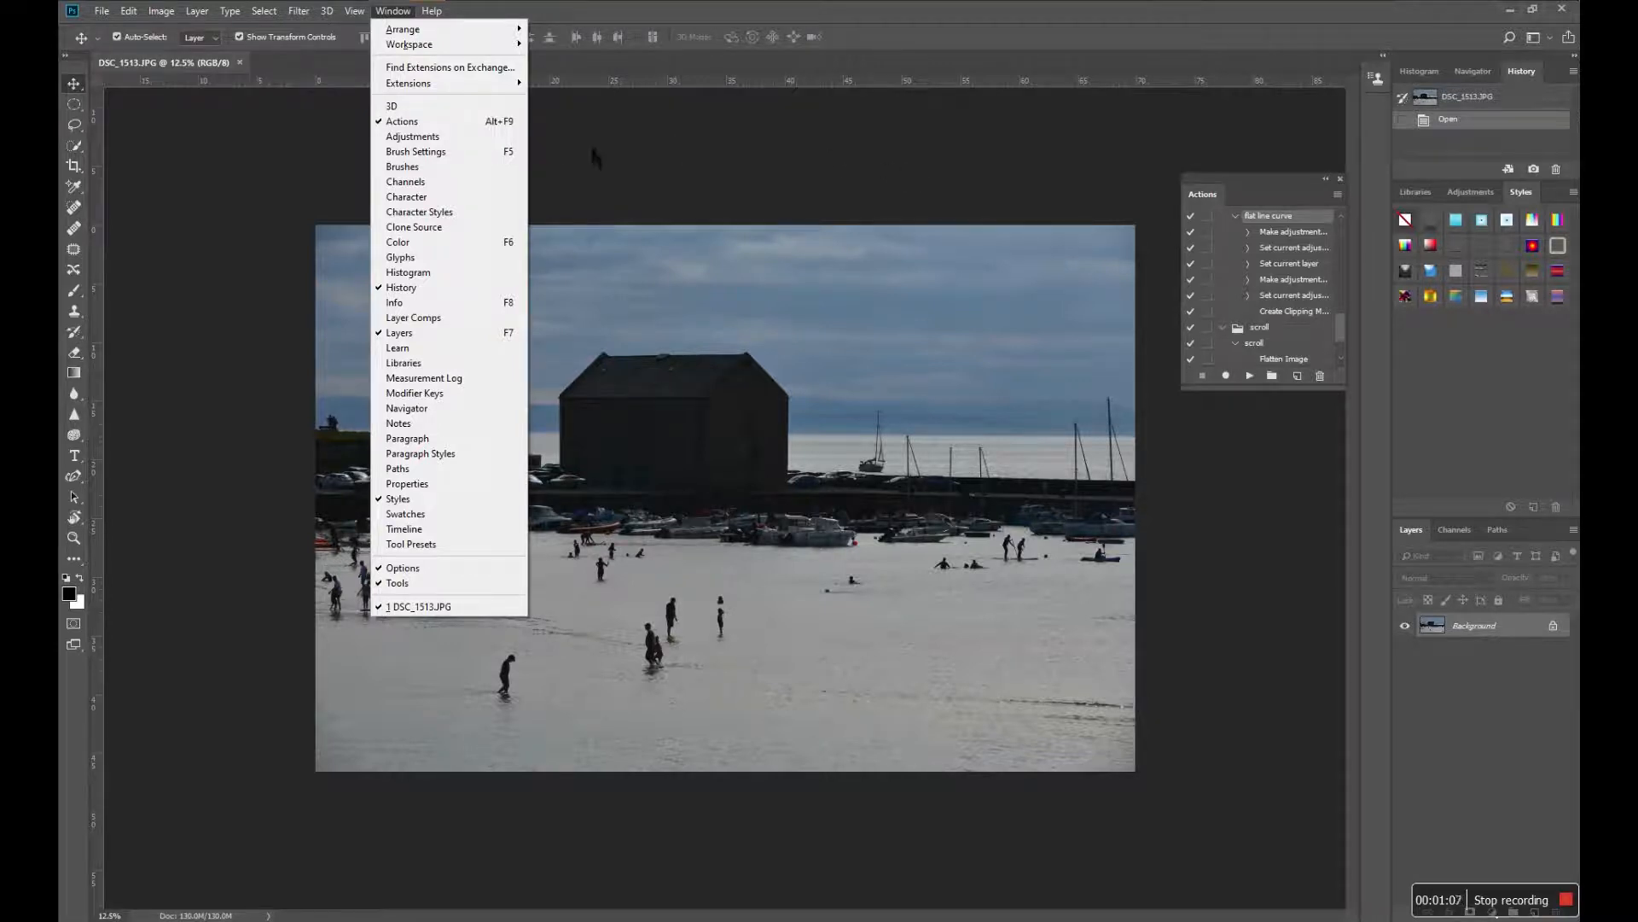
{"action": "left_click", "coordinate": [744, 169]}
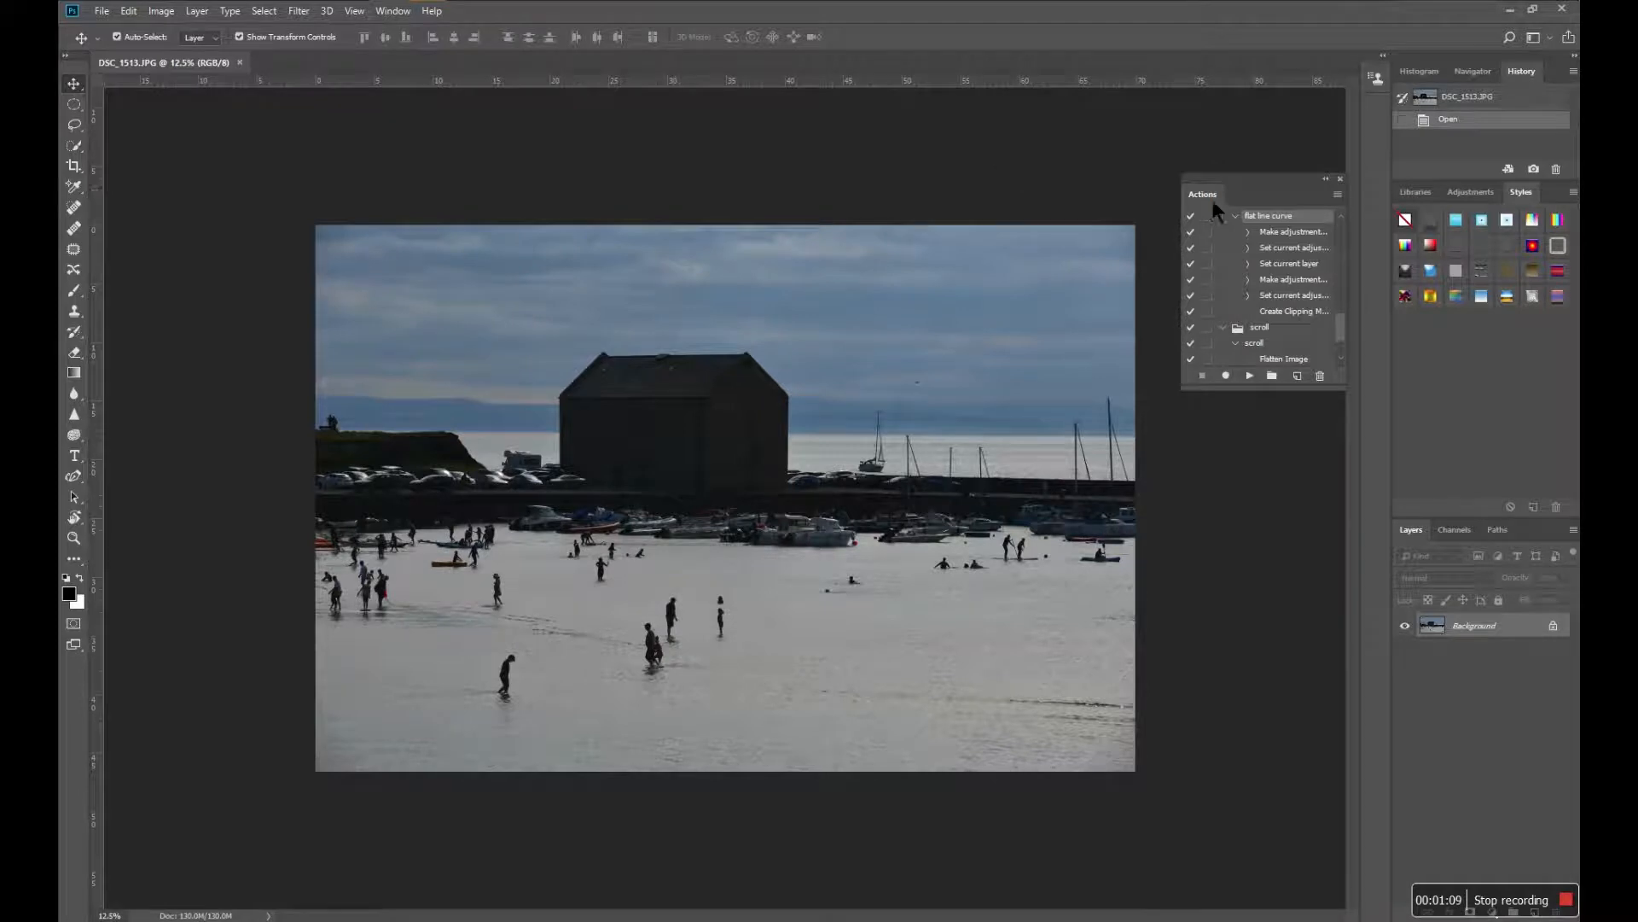
{"action": "left_click_drag", "start_coordinate": [1211, 366], "coordinate": [1234, 417]}
{"action": "left_click", "coordinate": [1299, 378]}
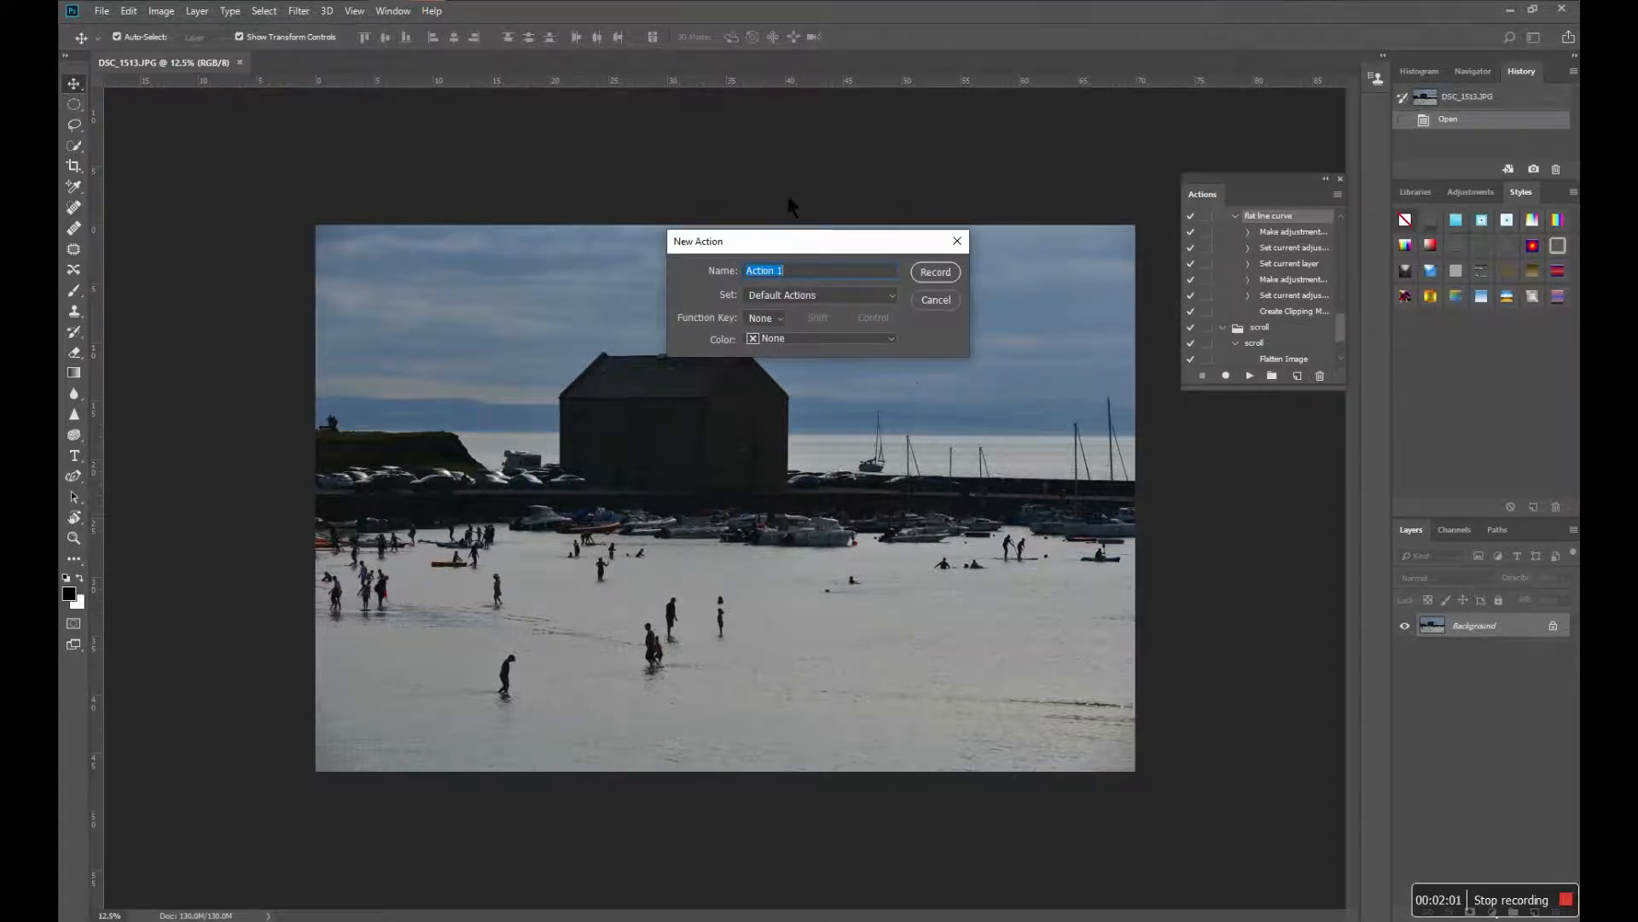
{"action": "type", "text": "Facebook"}
{"action": "left_click", "coordinate": [934, 273]}
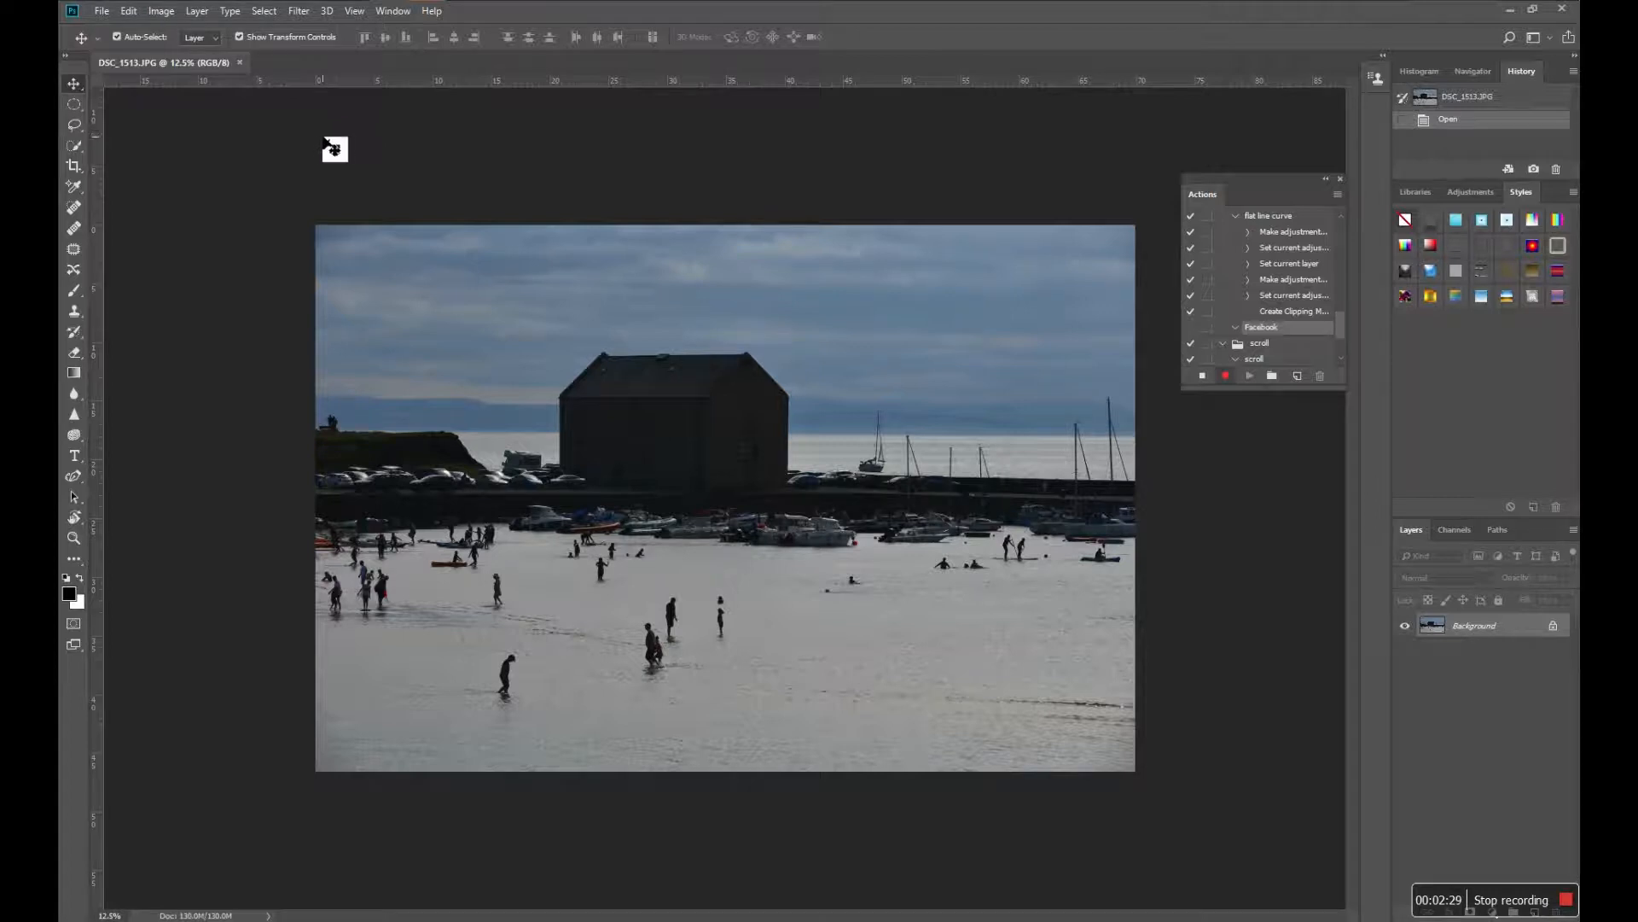
Step: Set the image resolution to 72 pixels/inch in Image Size, keeping Bicubic Sharper (reduction) as the resampling method
{"action": "left_click", "coordinate": [156, 13]}
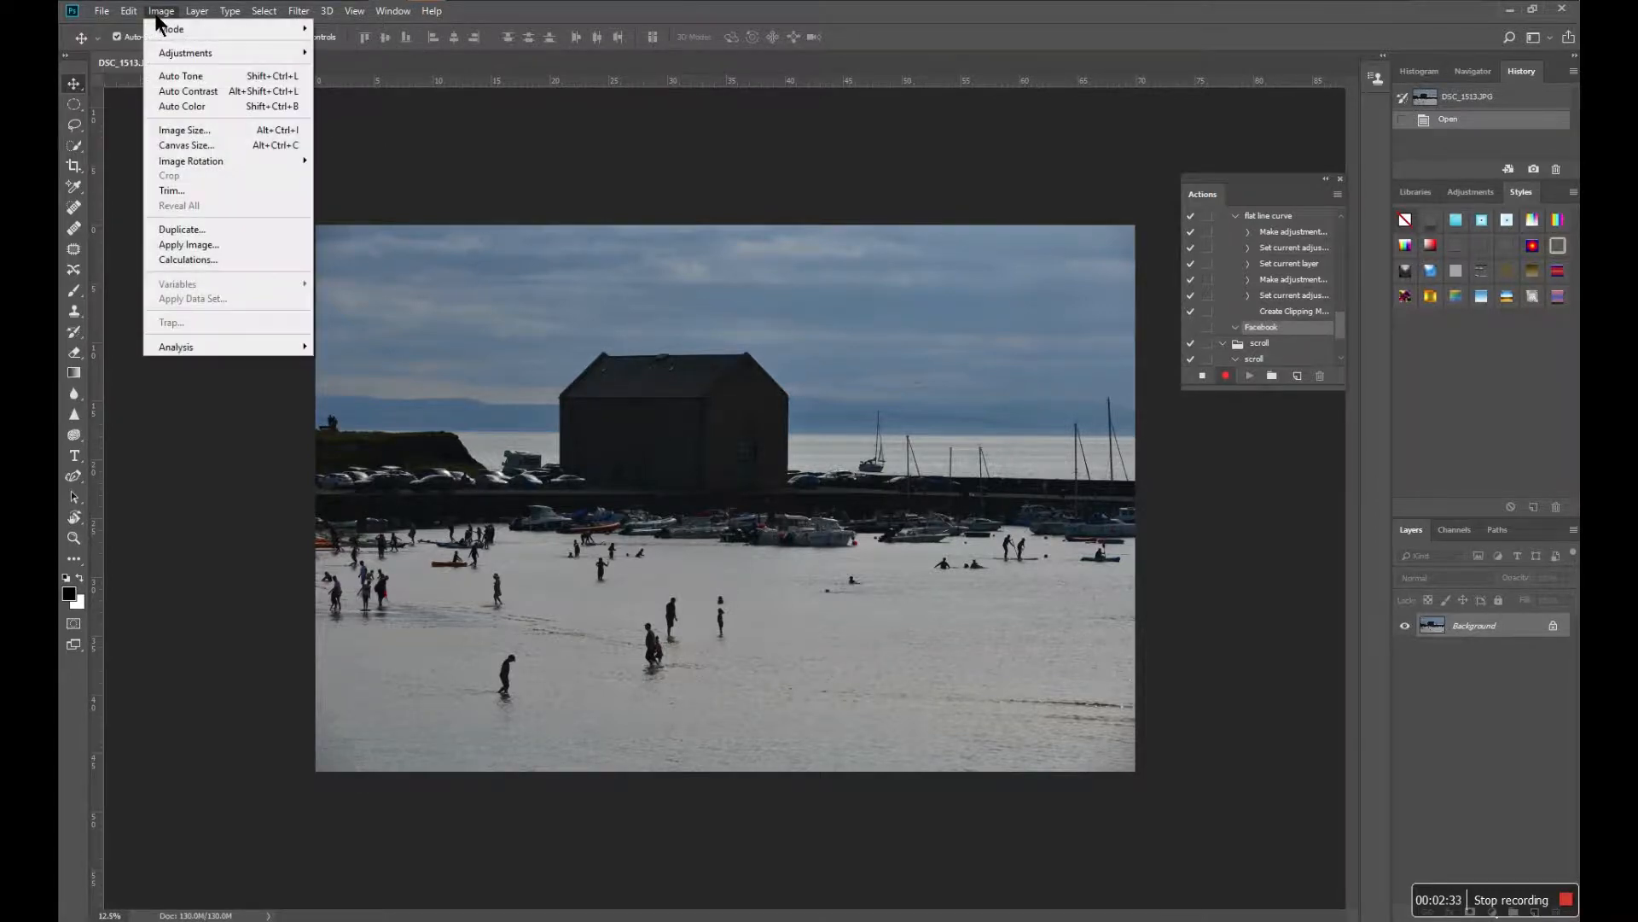
{"action": "left_click", "coordinate": [181, 131]}
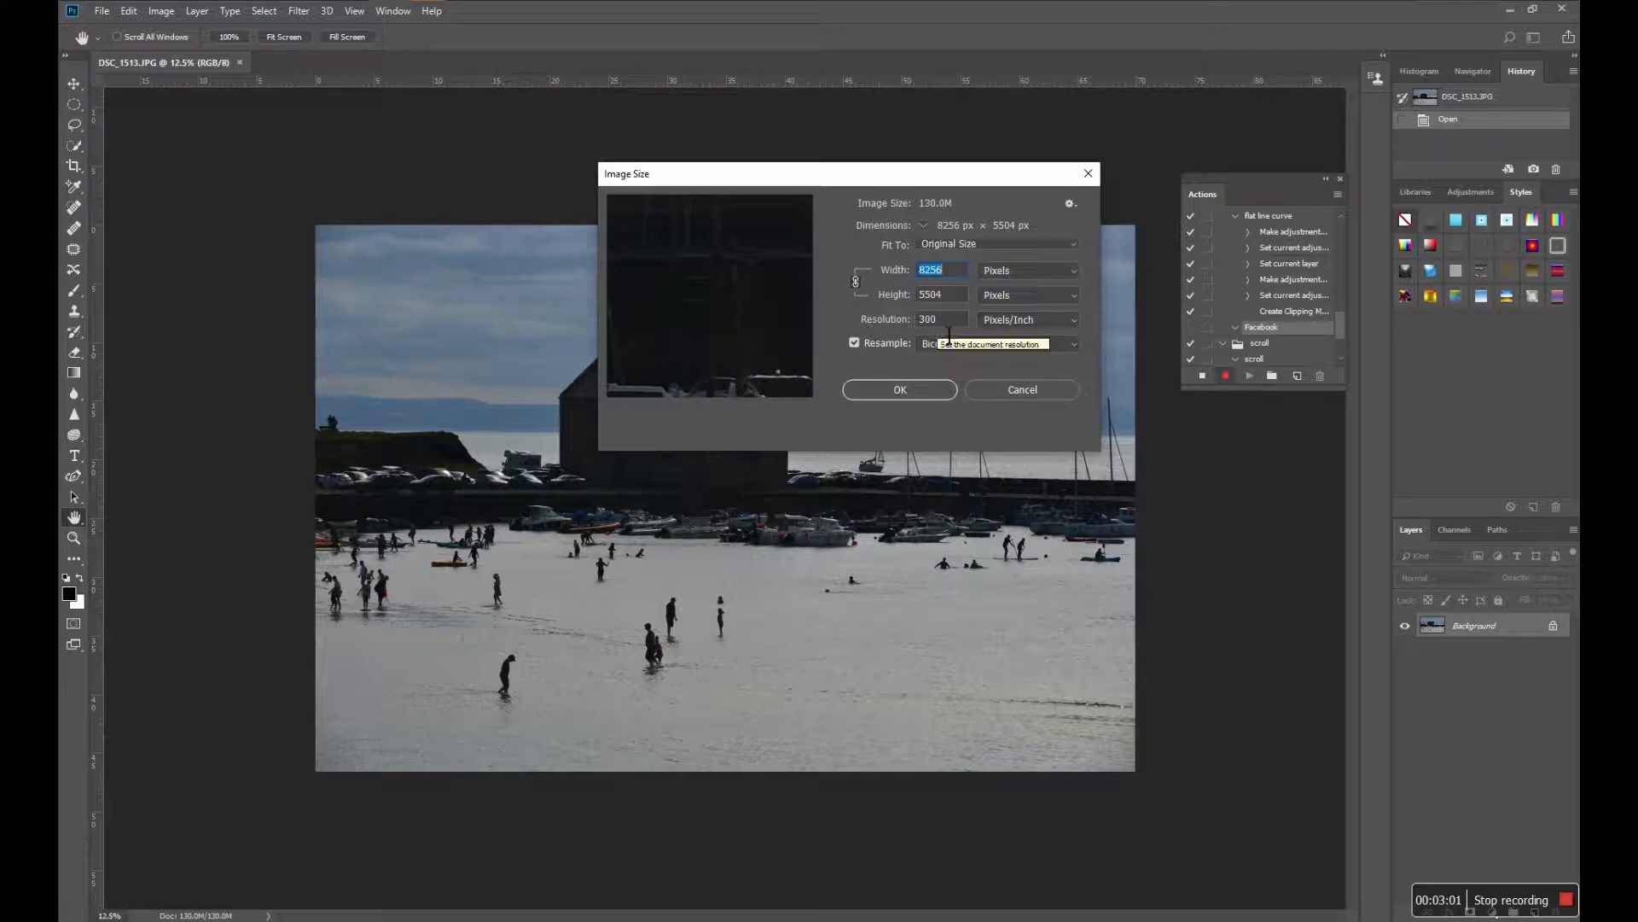
{"action": "left_click_drag", "start_coordinate": [949, 331], "coordinate": [916, 327]}
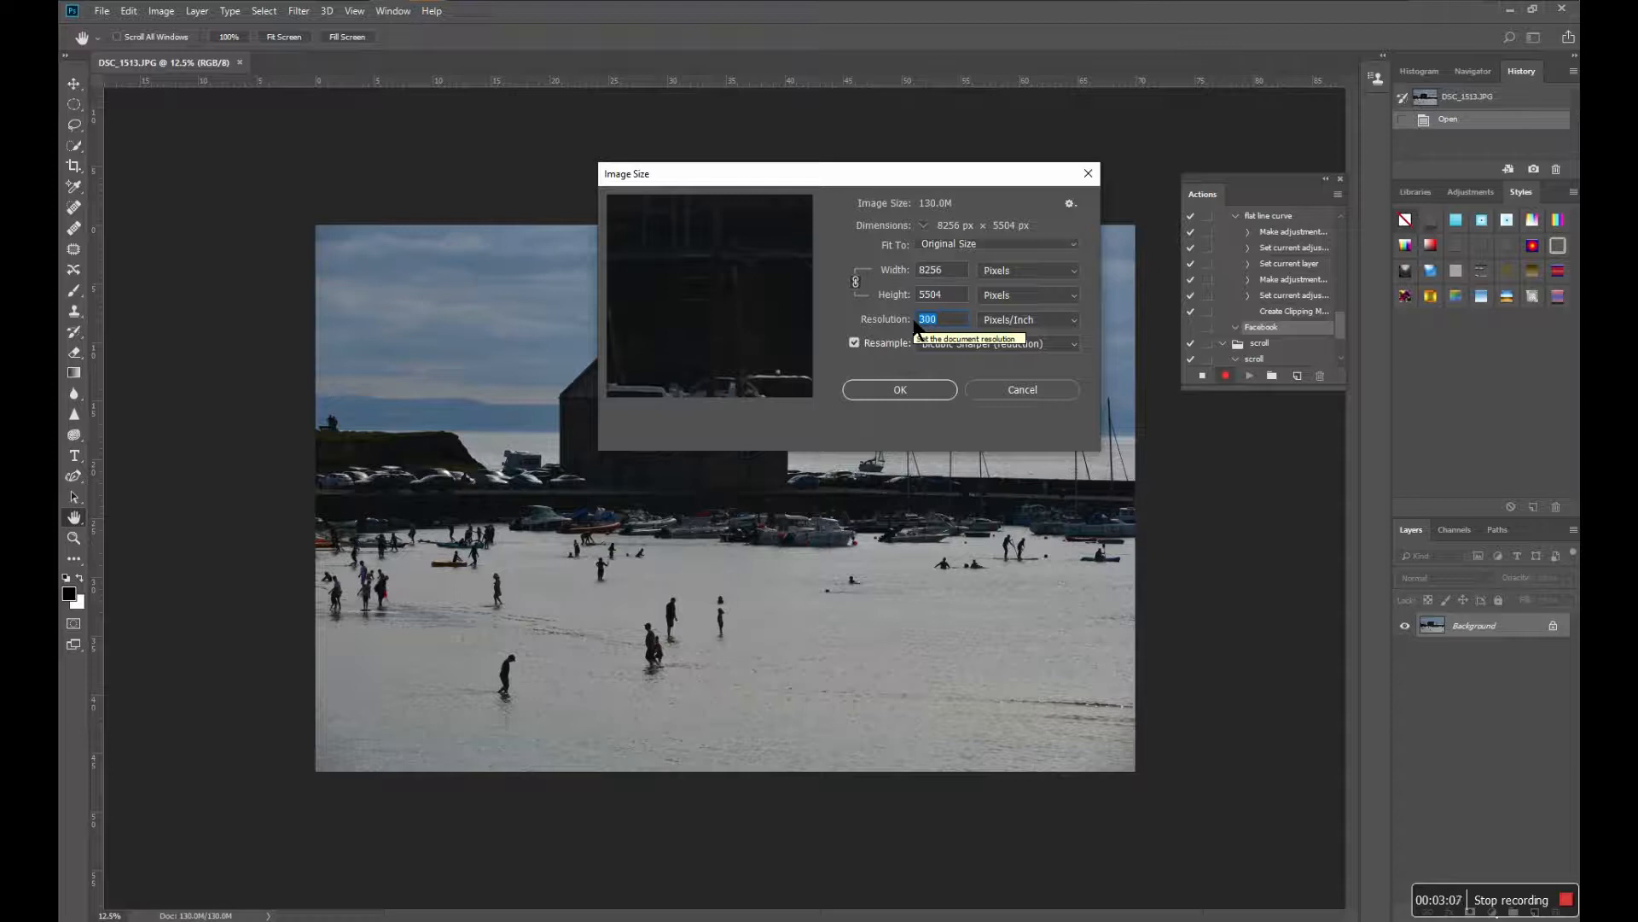
{"action": "type", "text": "72"}
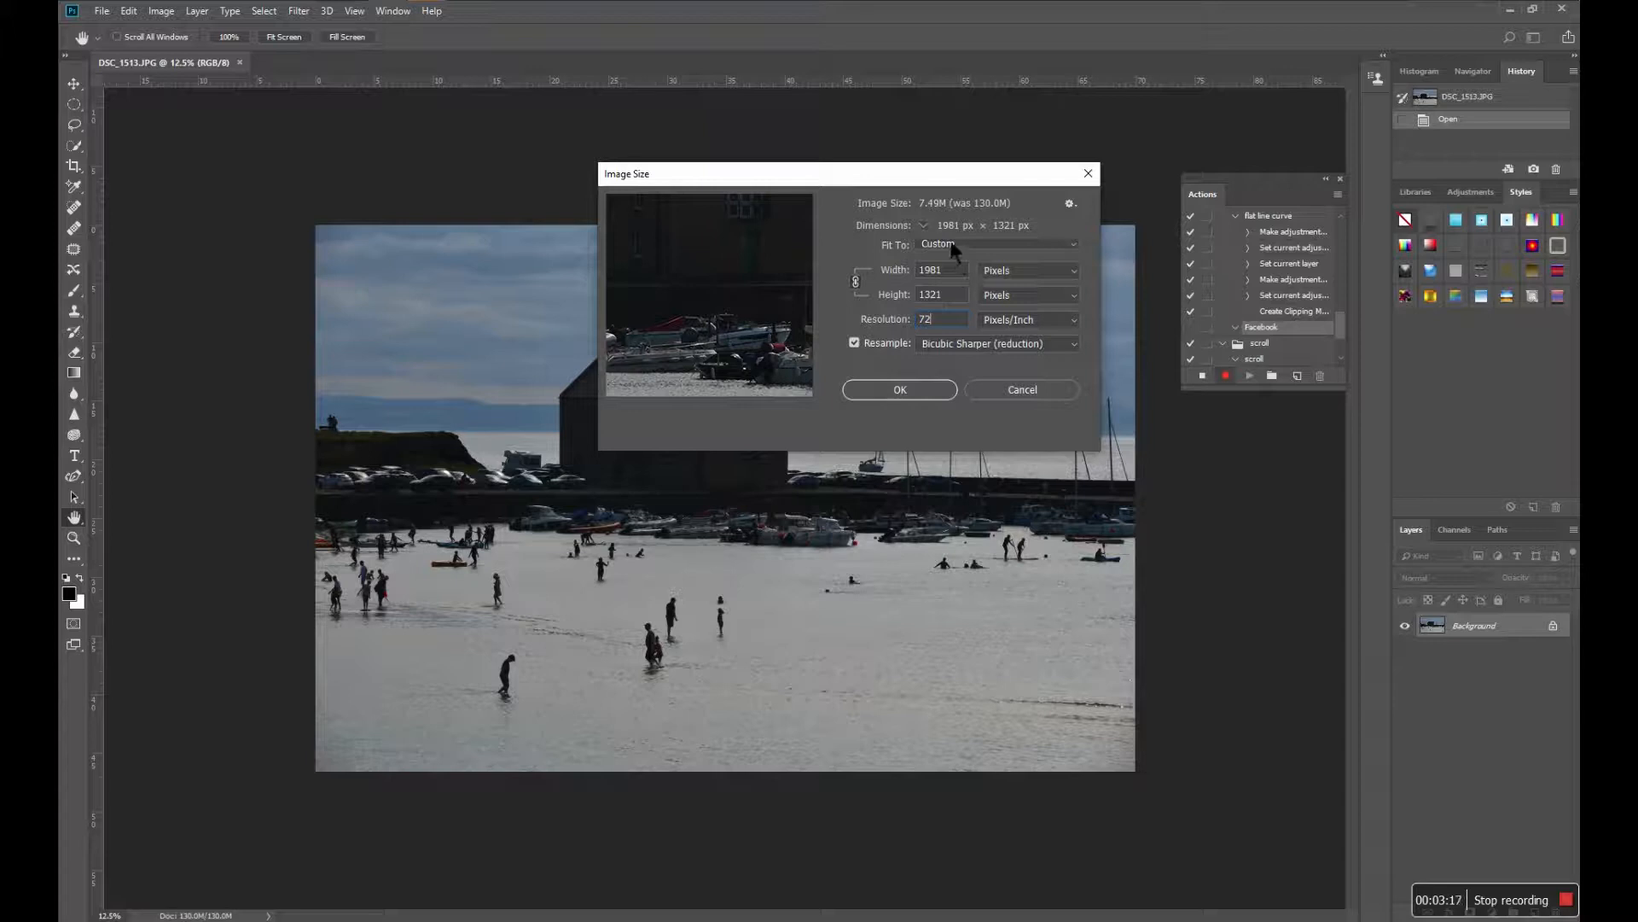
{"action": "left_click", "coordinate": [1071, 345]}
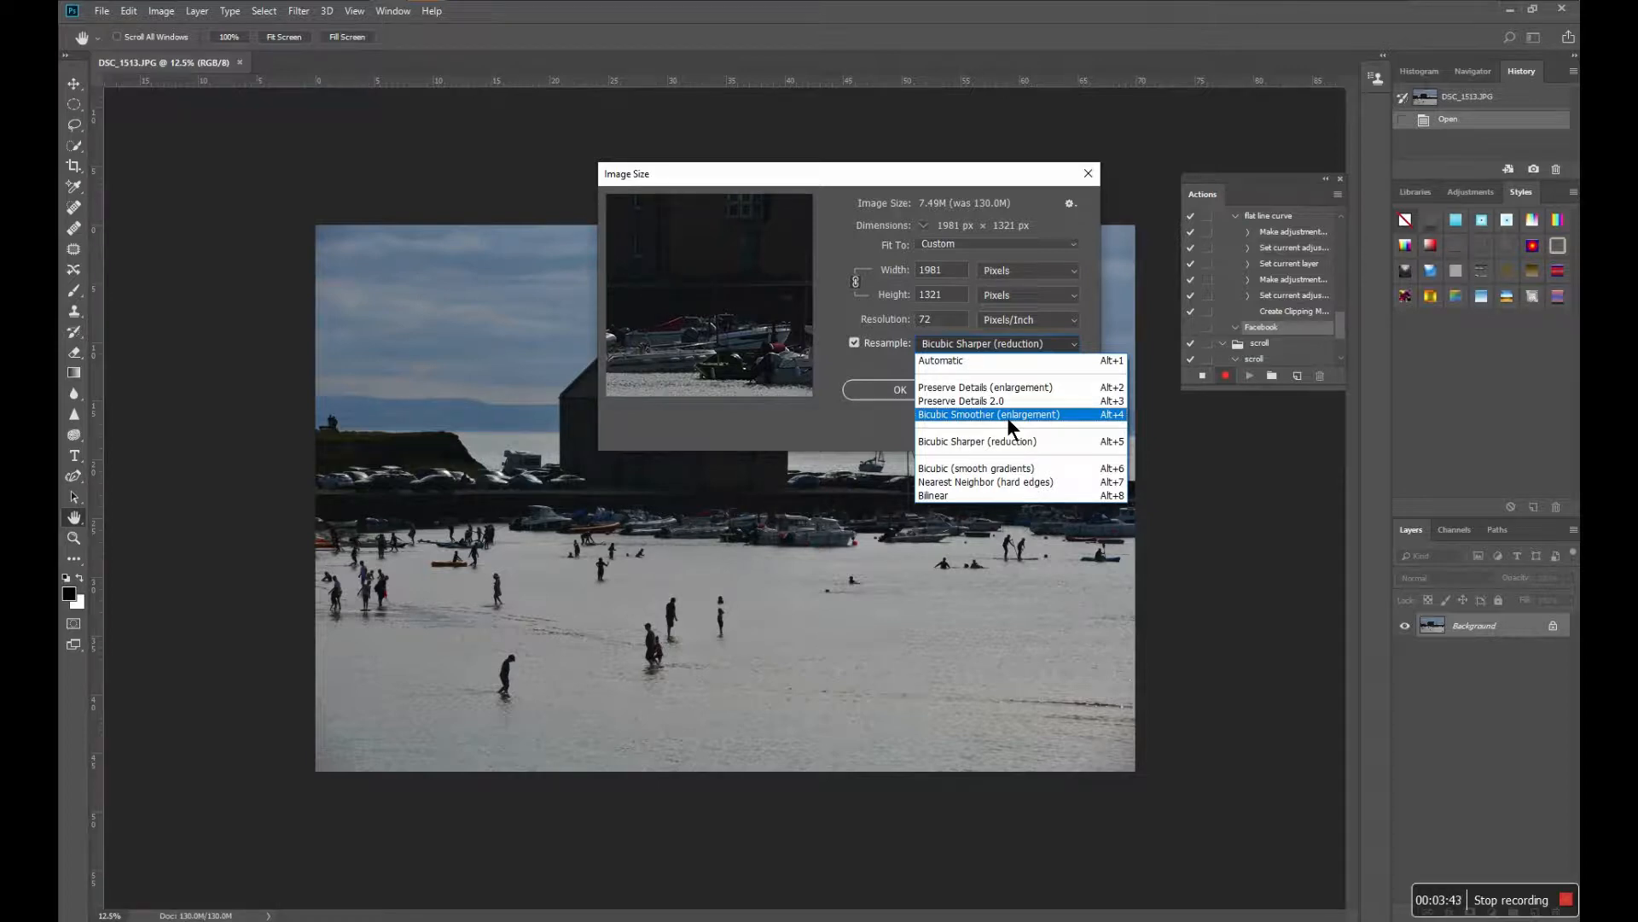
{"action": "left_click", "coordinate": [859, 360]}
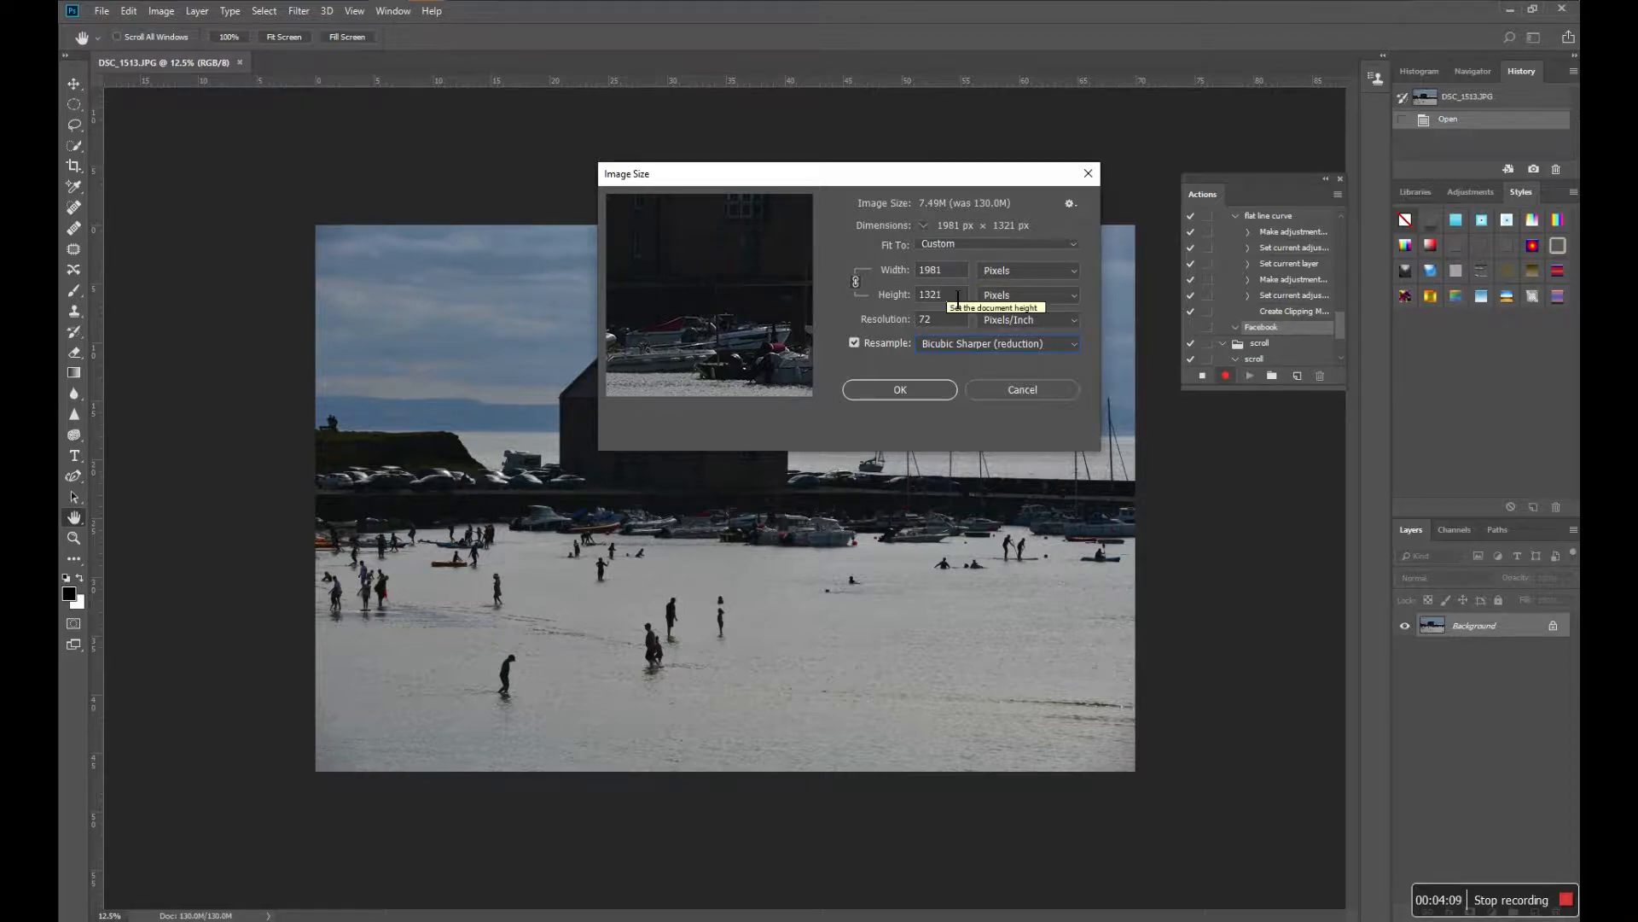
Step: Set the image width to 2048 pixels, apply the resize, and stop recording the action
{"action": "left_click_drag", "start_coordinate": [948, 271], "coordinate": [916, 282]}
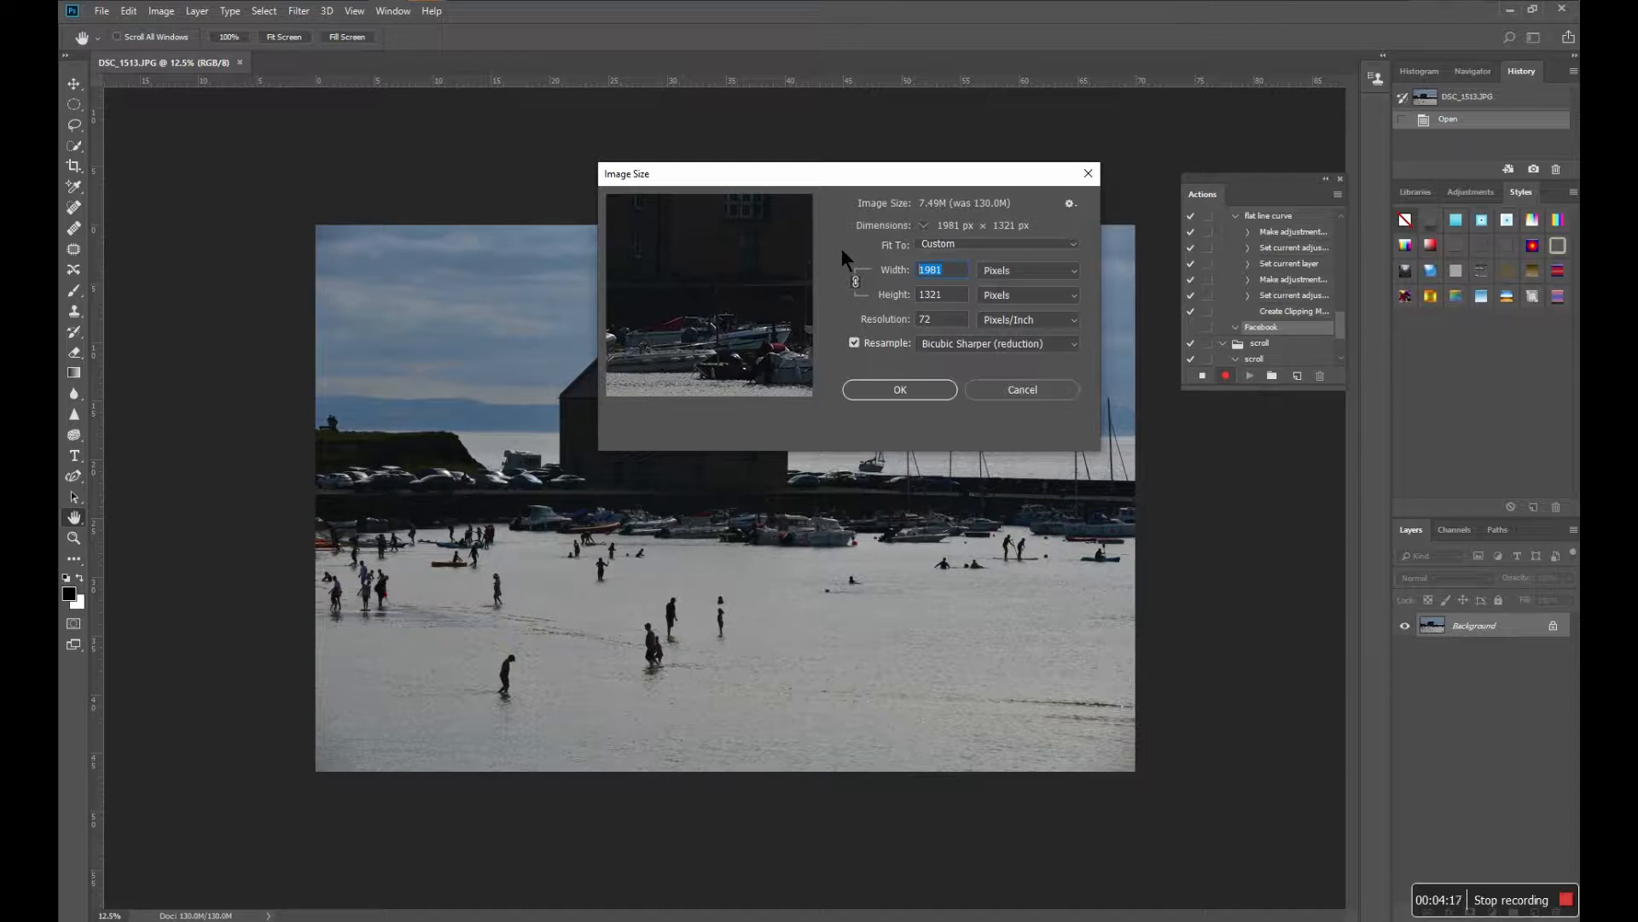
{"action": "type", "text": "20"}
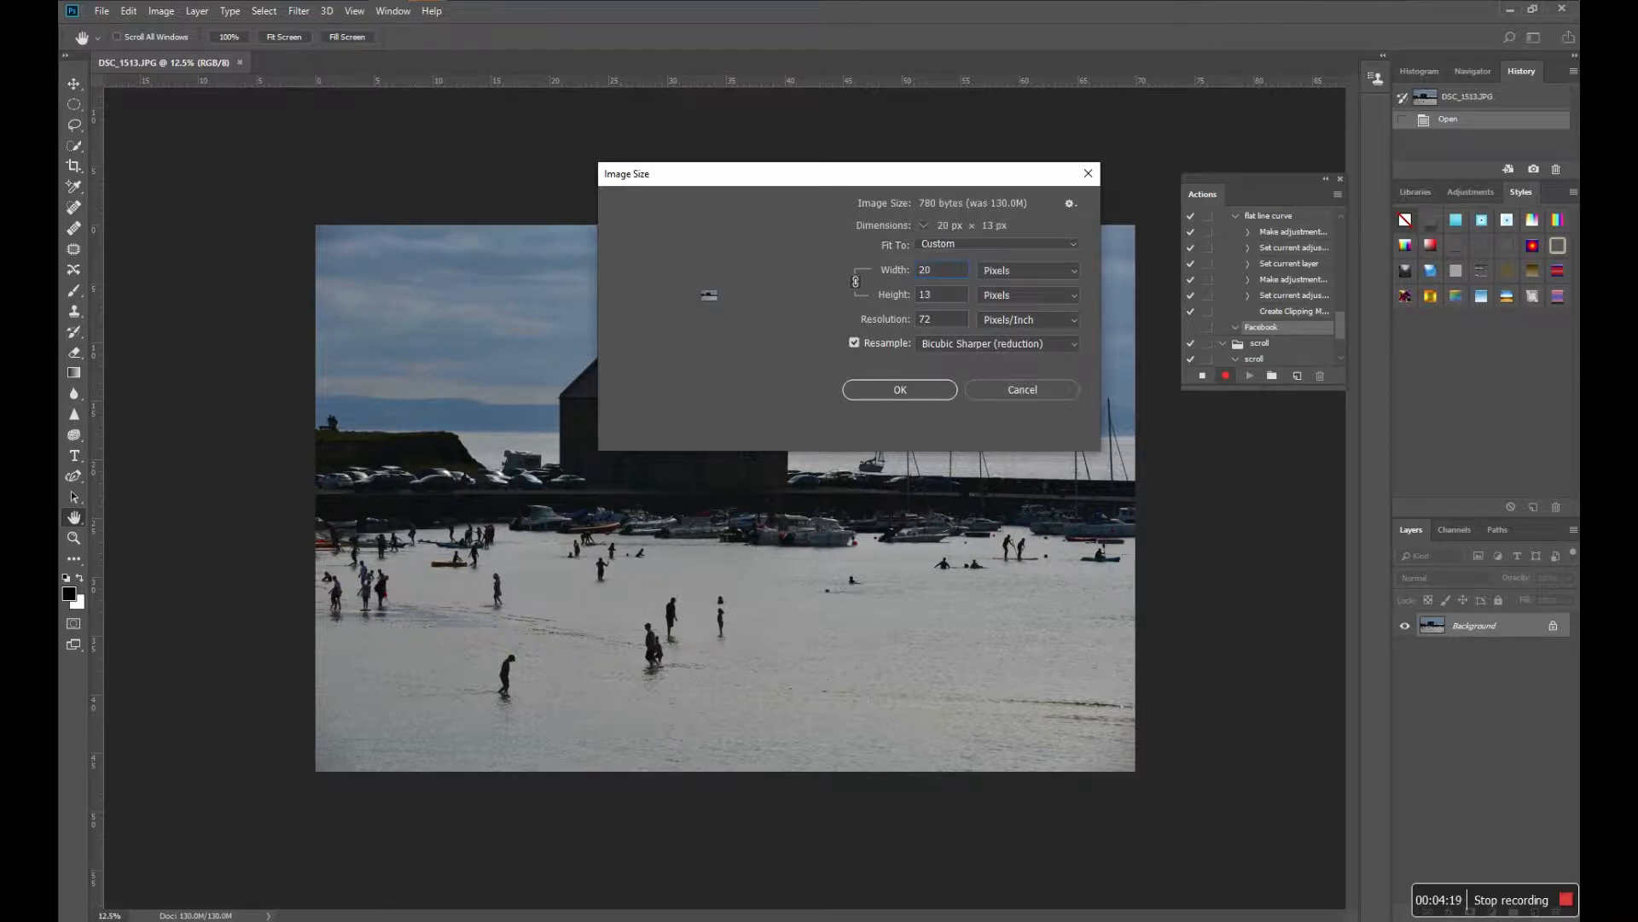
{"action": "type", "text": "48"}
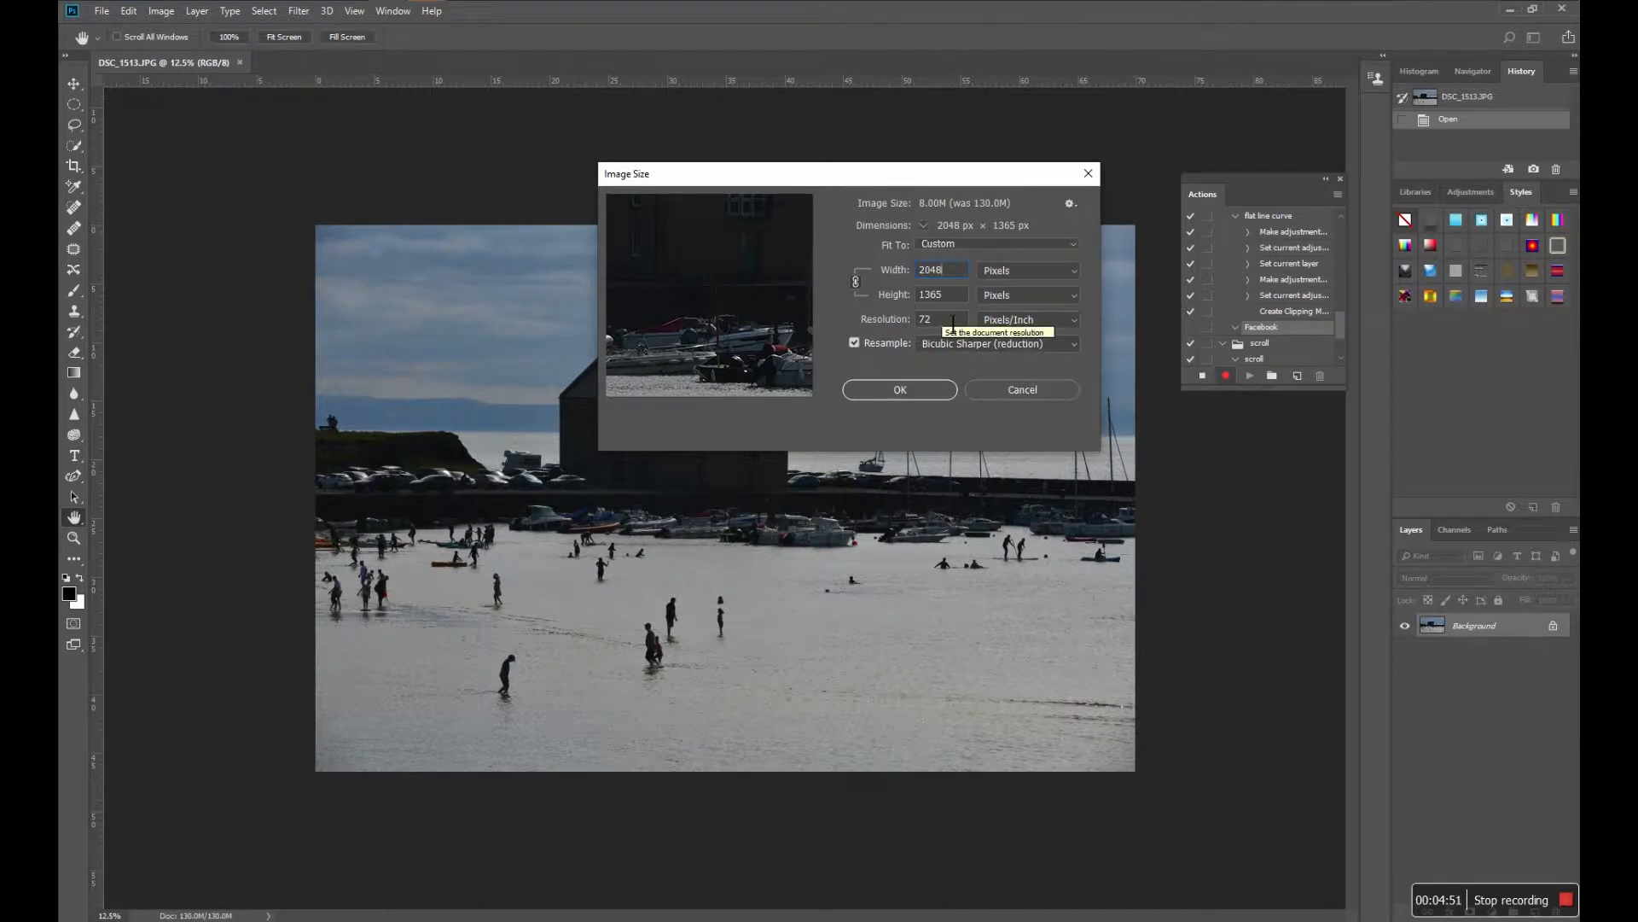
{"action": "left_click", "coordinate": [900, 389]}
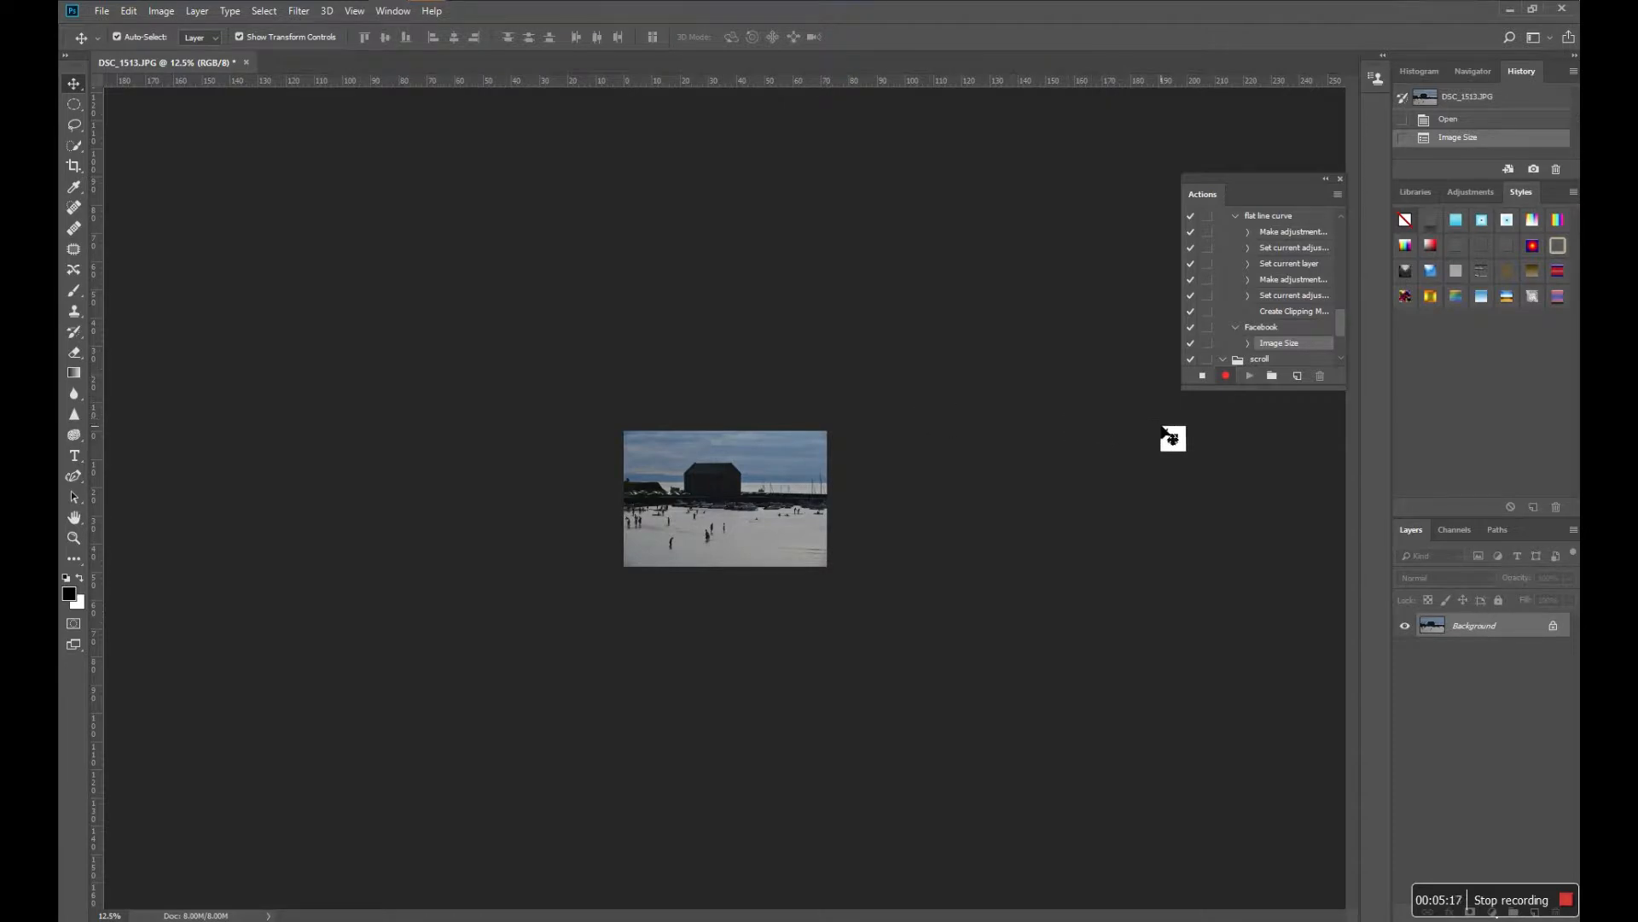
{"action": "left_click", "coordinate": [1203, 377]}
Step: Open DSC_1523.JPG from the Ely fife July folder in File Explorer as a separate Photoshop document
{"action": "left_click", "coordinate": [265, 2]}
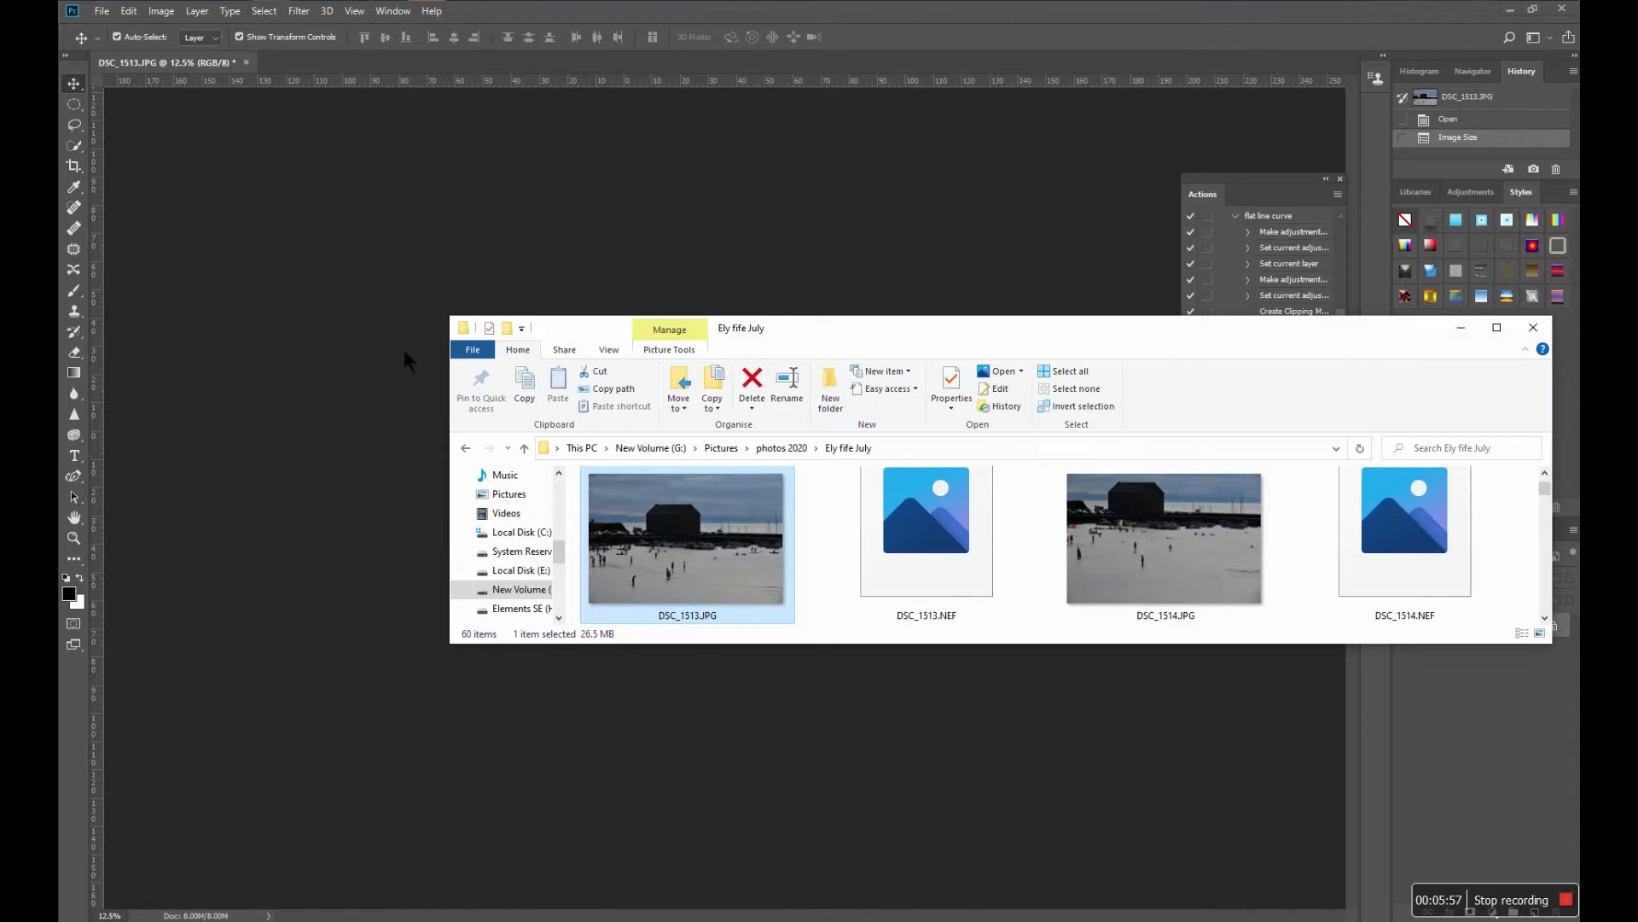
{"action": "left_click_drag", "start_coordinate": [1123, 329], "coordinate": [1002, 227]}
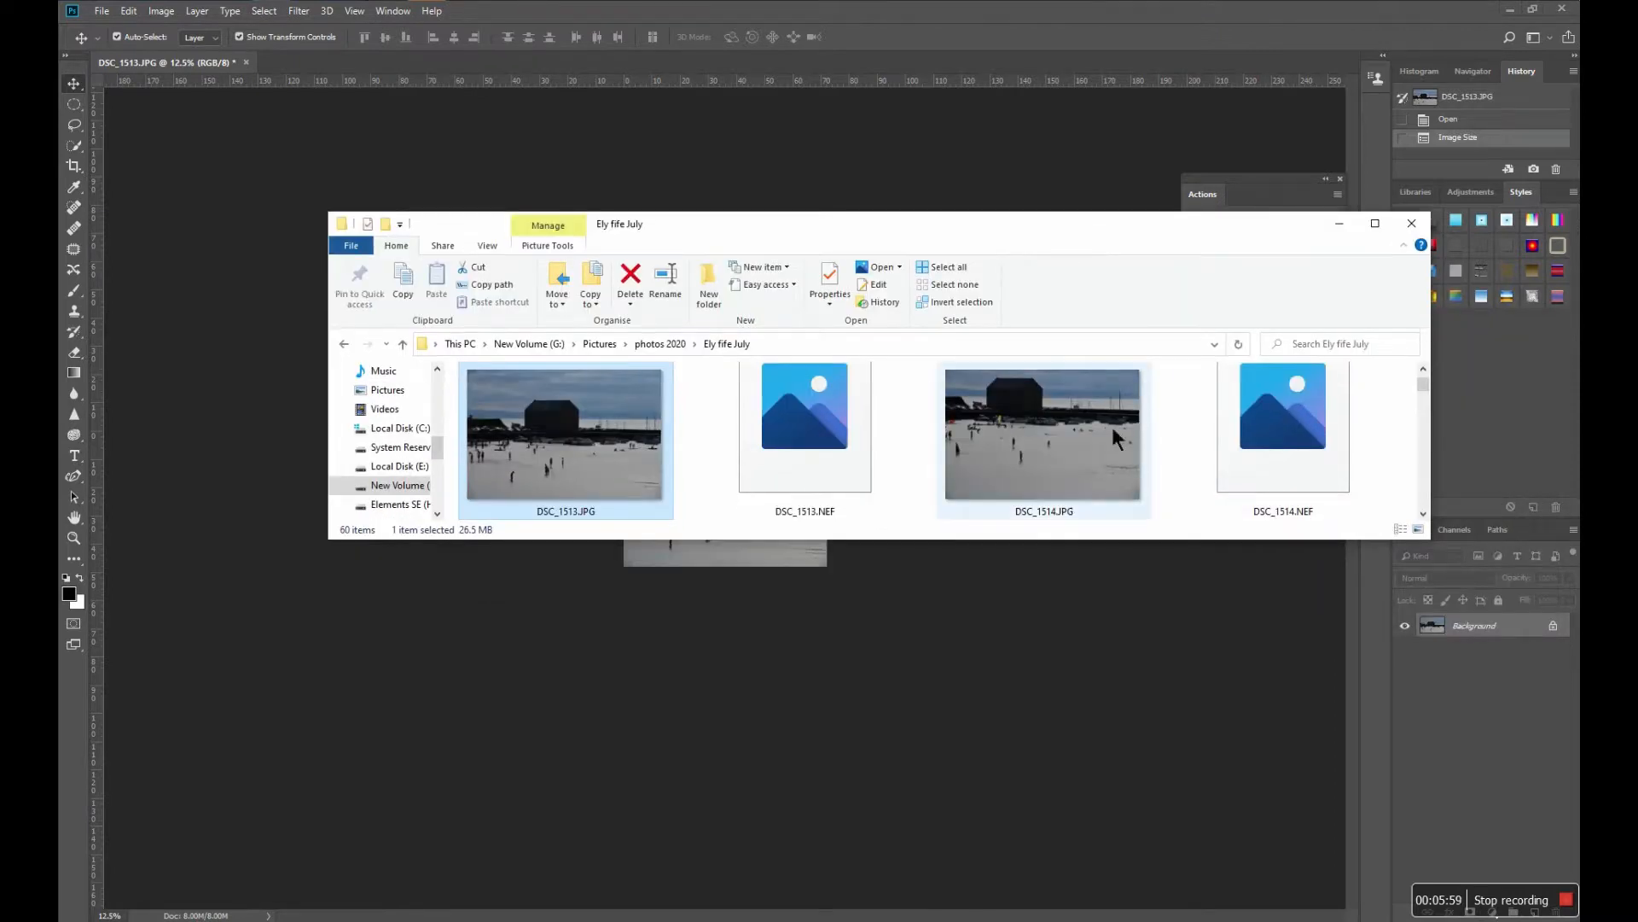
{"action": "left_click_drag", "start_coordinate": [1430, 394], "coordinate": [1431, 440]}
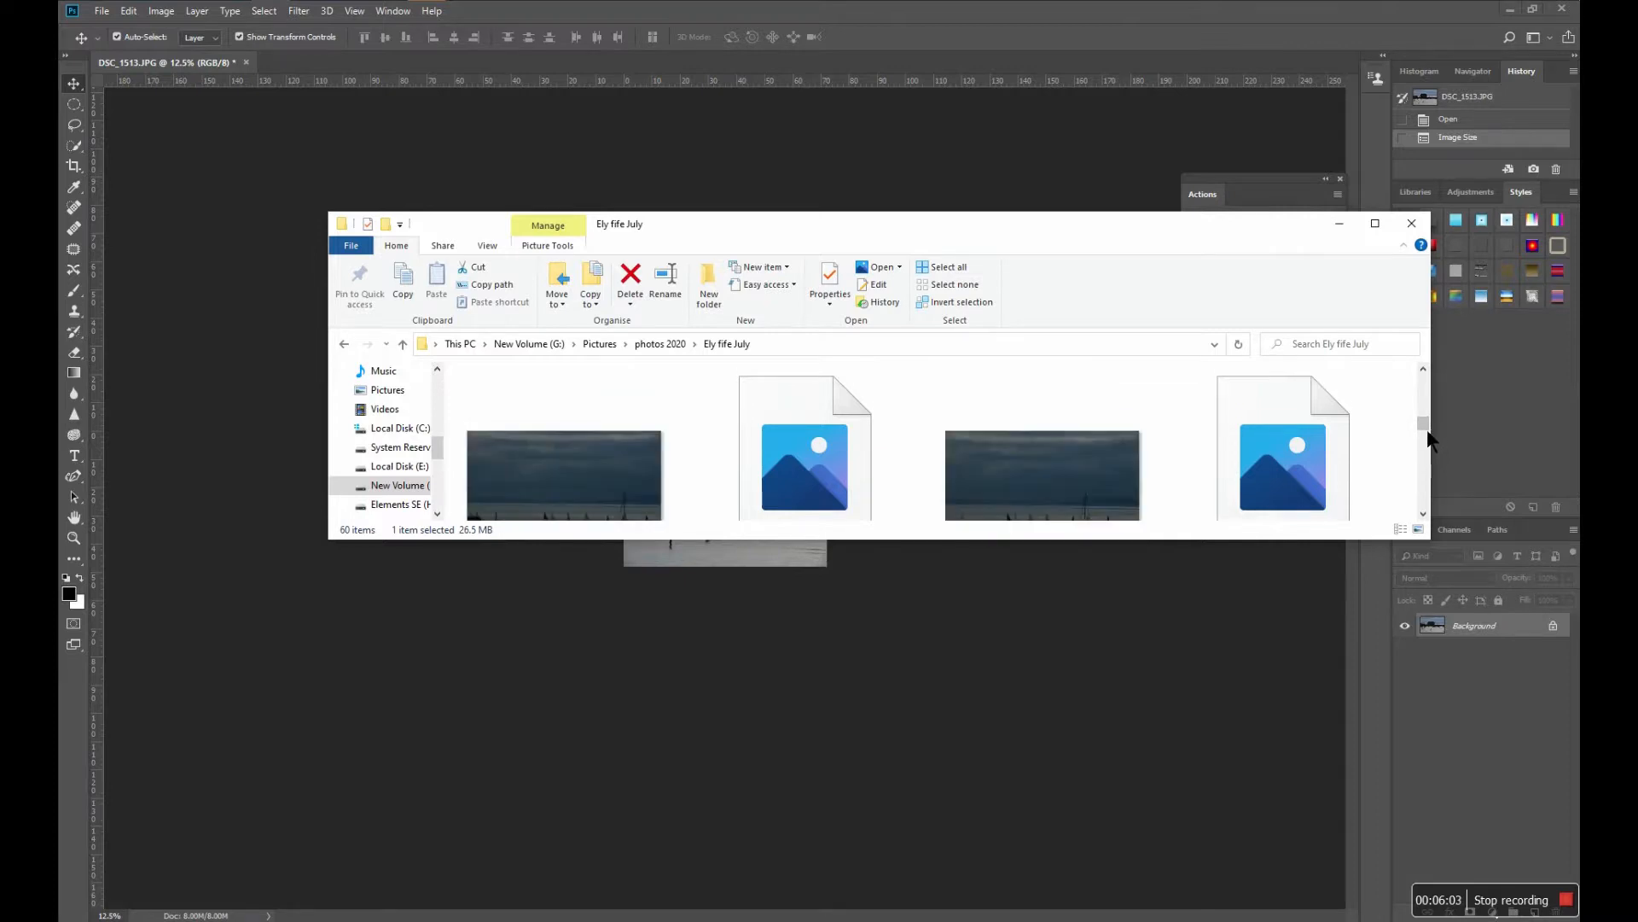
{"action": "left_click", "coordinate": [1423, 512]}
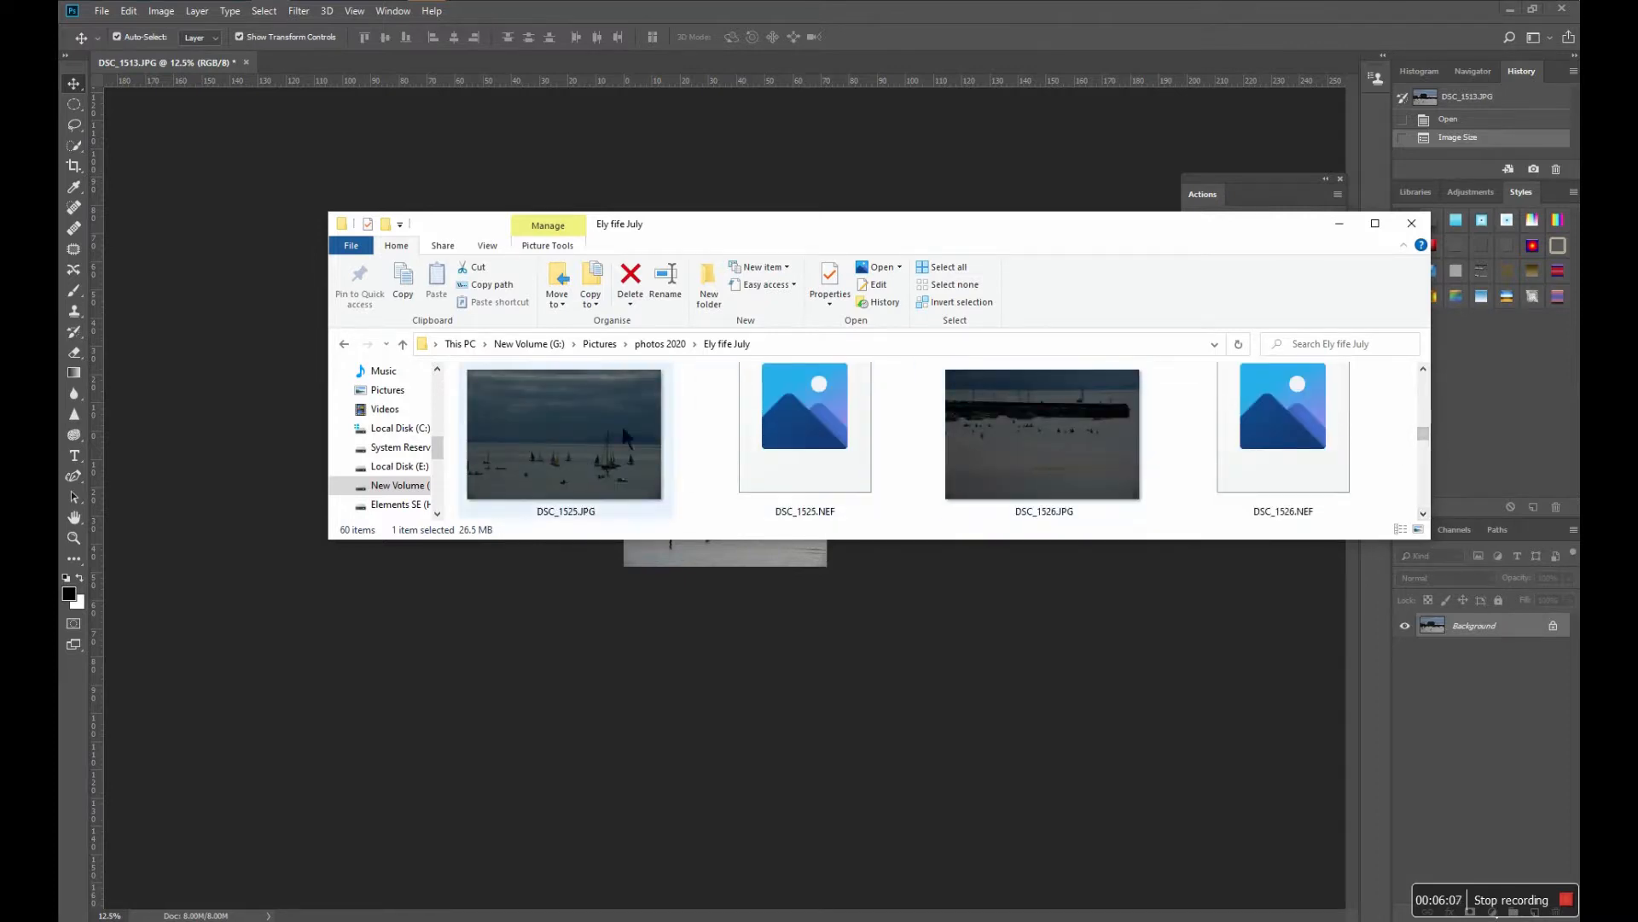
{"action": "scroll", "coordinate": [606, 429], "scroll_direction": "up", "scroll_amount": 1}
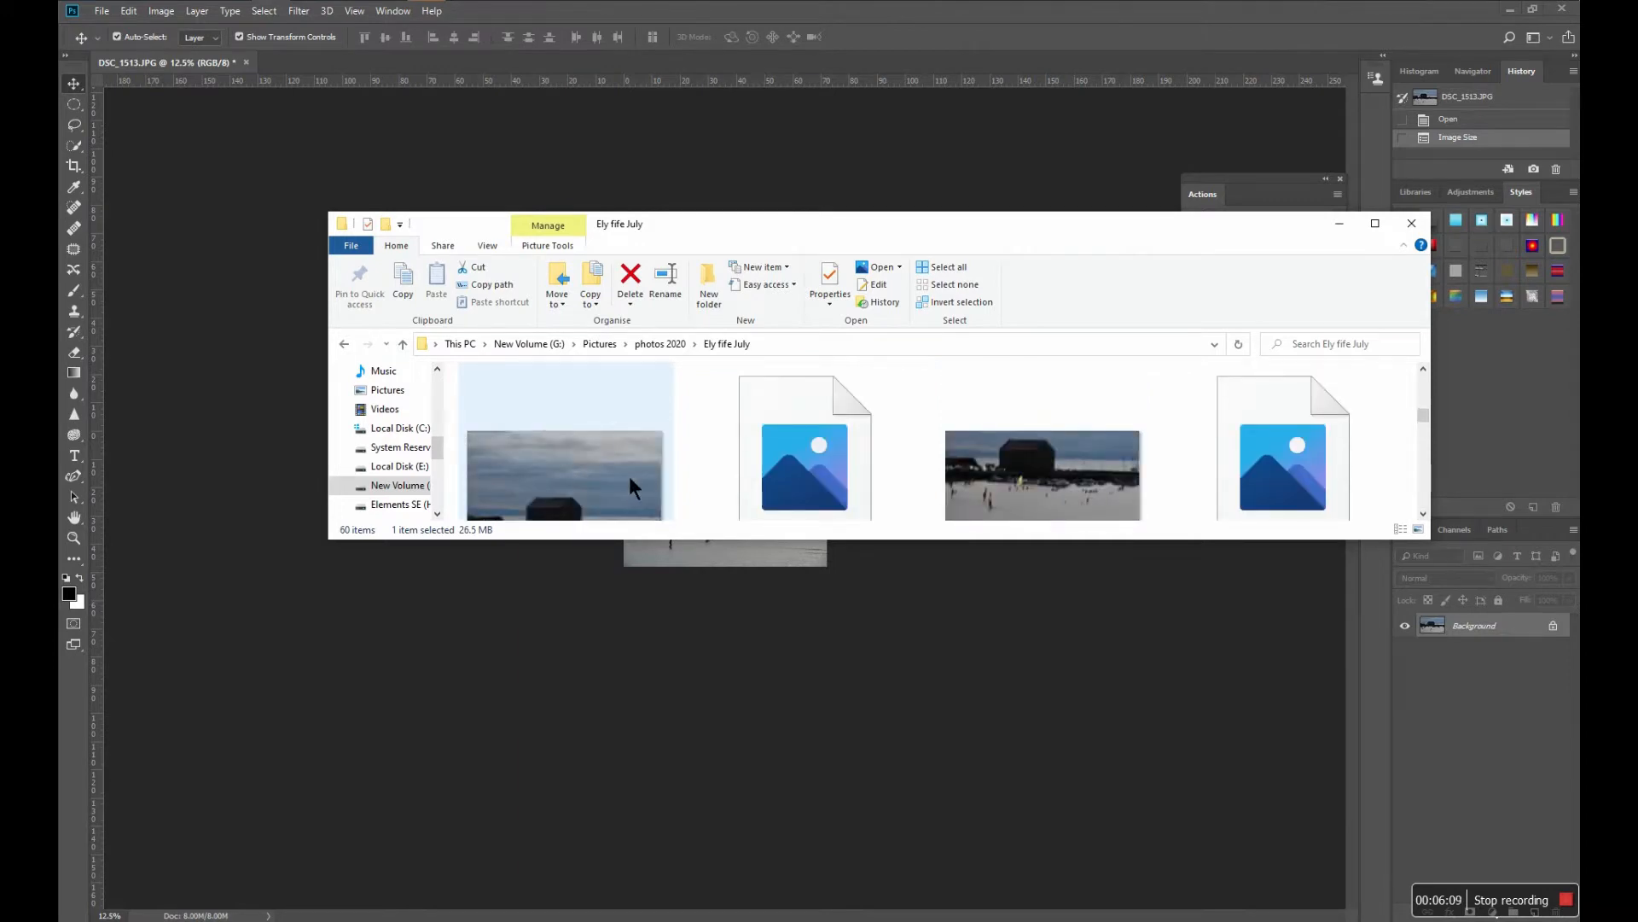
{"action": "scroll", "coordinate": [632, 476], "scroll_direction": "down", "scroll_amount": 1}
{"action": "scroll", "coordinate": [614, 444], "scroll_direction": "up", "scroll_amount": 1}
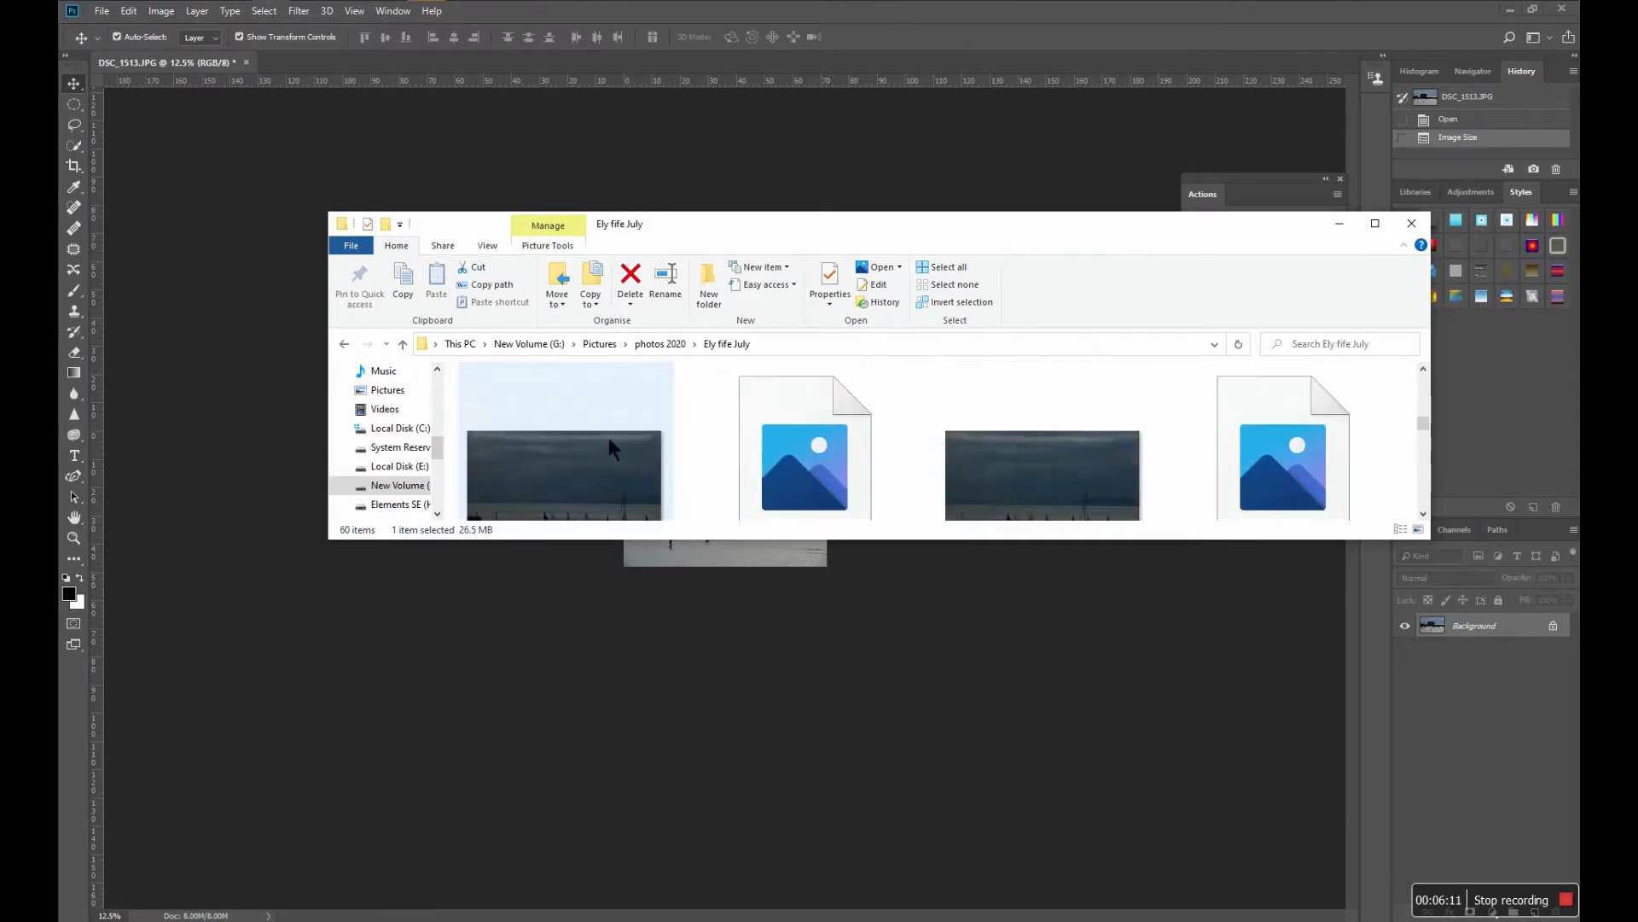
{"action": "left_click_drag", "start_coordinate": [597, 480], "coordinate": [312, 79]}
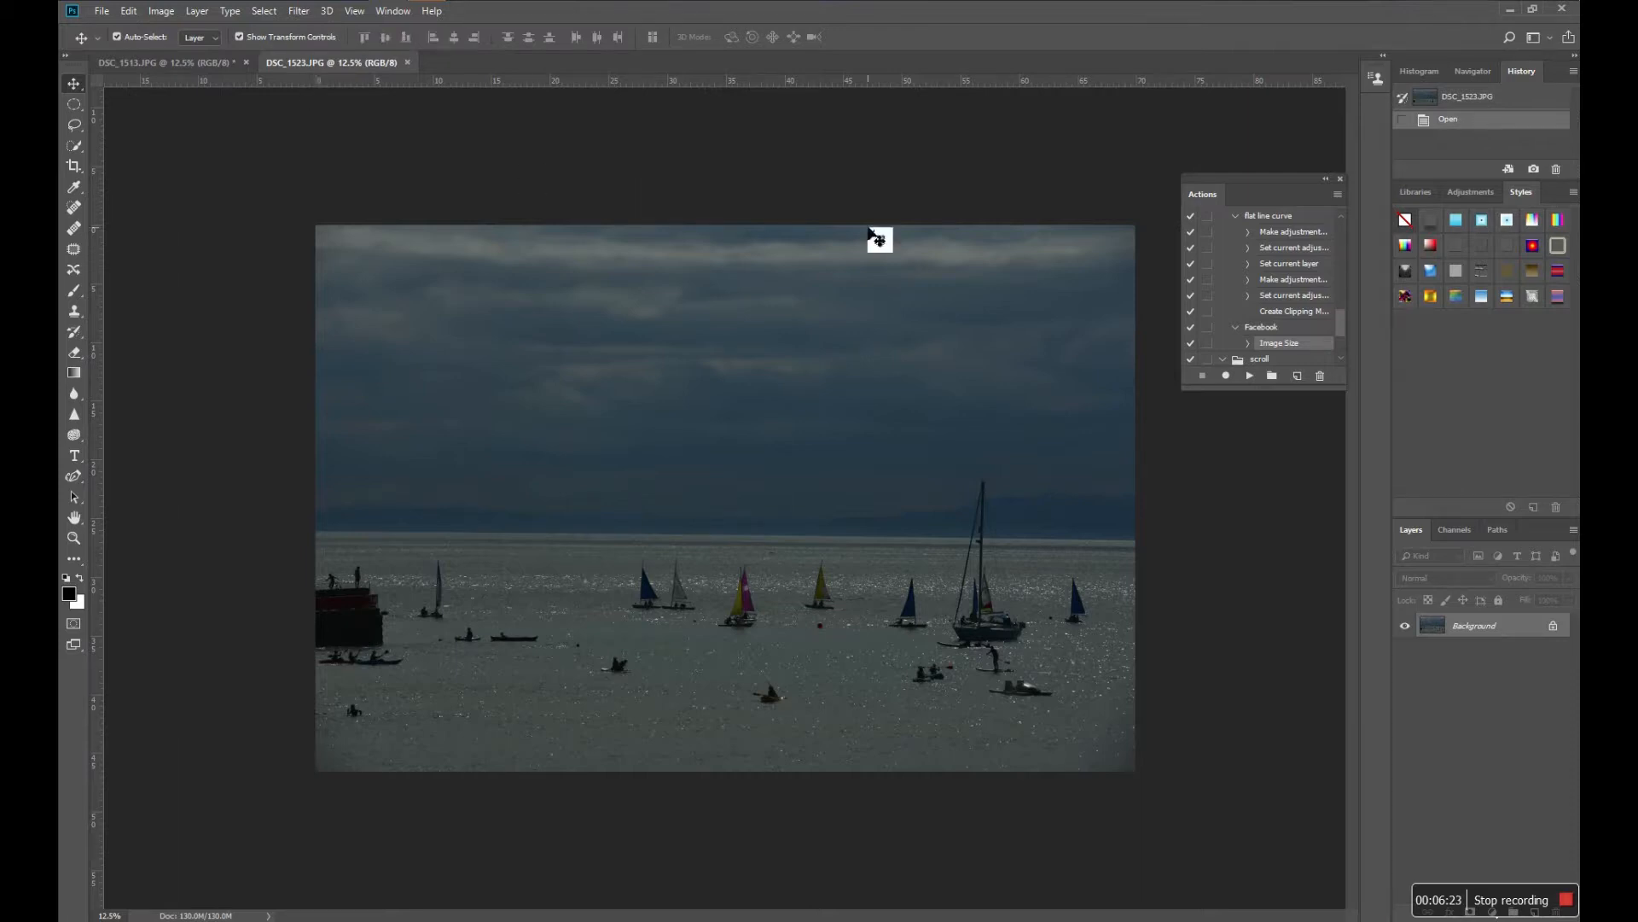
Step: Play the Facebook action on DSC_1523.JPG and check its dimensions and resolution in Image Size without changing them
{"action": "left_click", "coordinate": [1263, 328]}
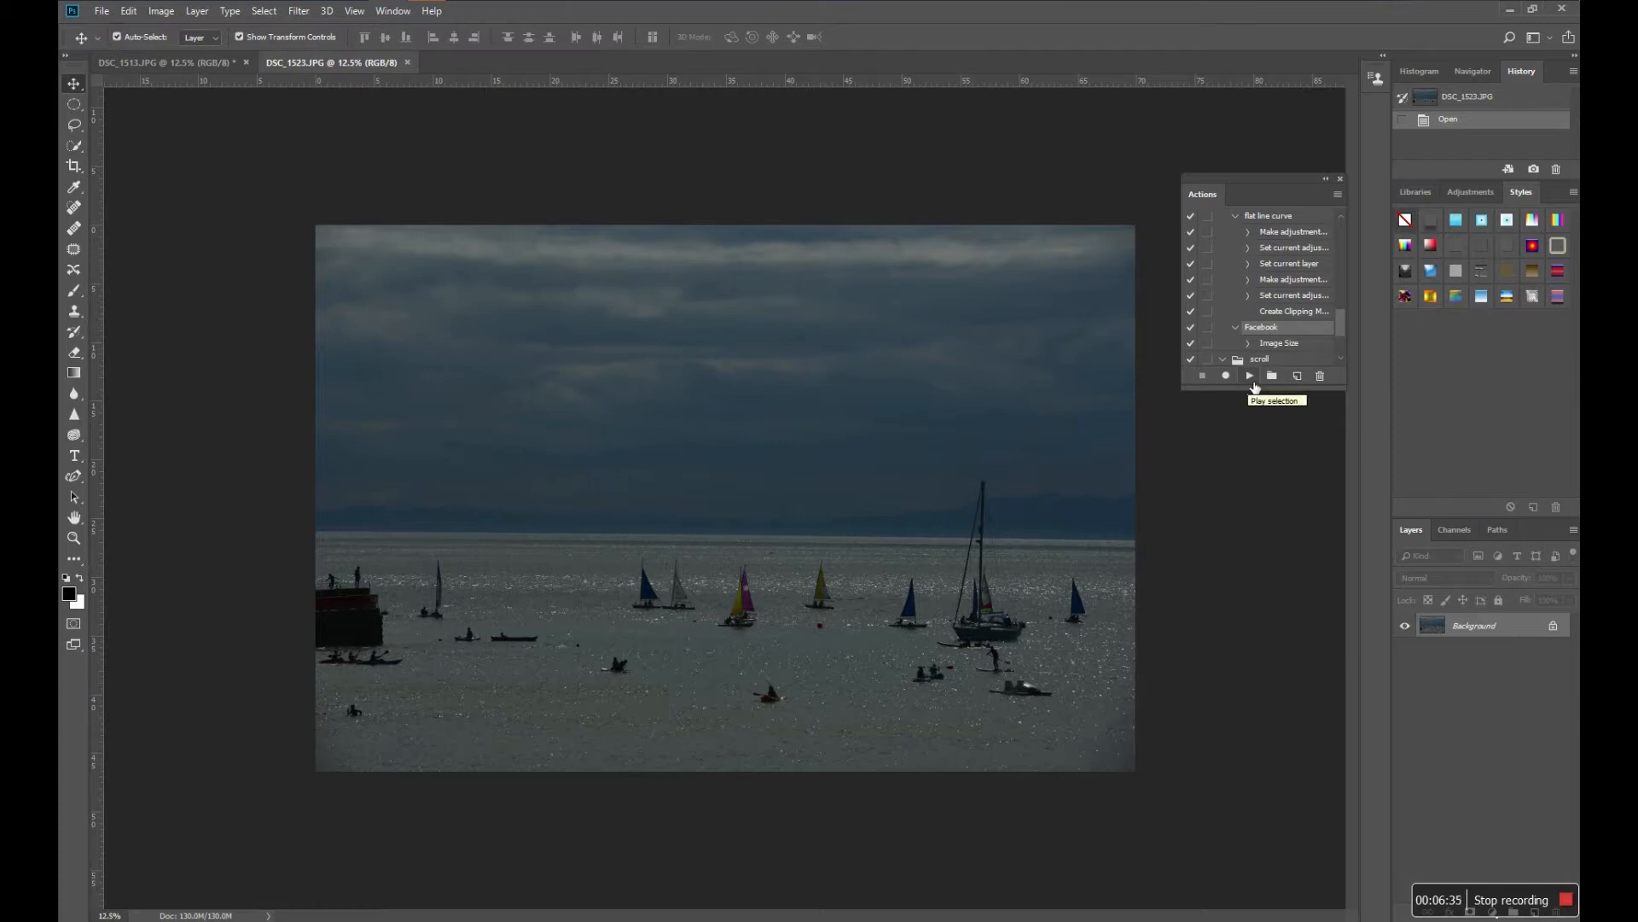
{"action": "left_click", "coordinate": [1250, 376]}
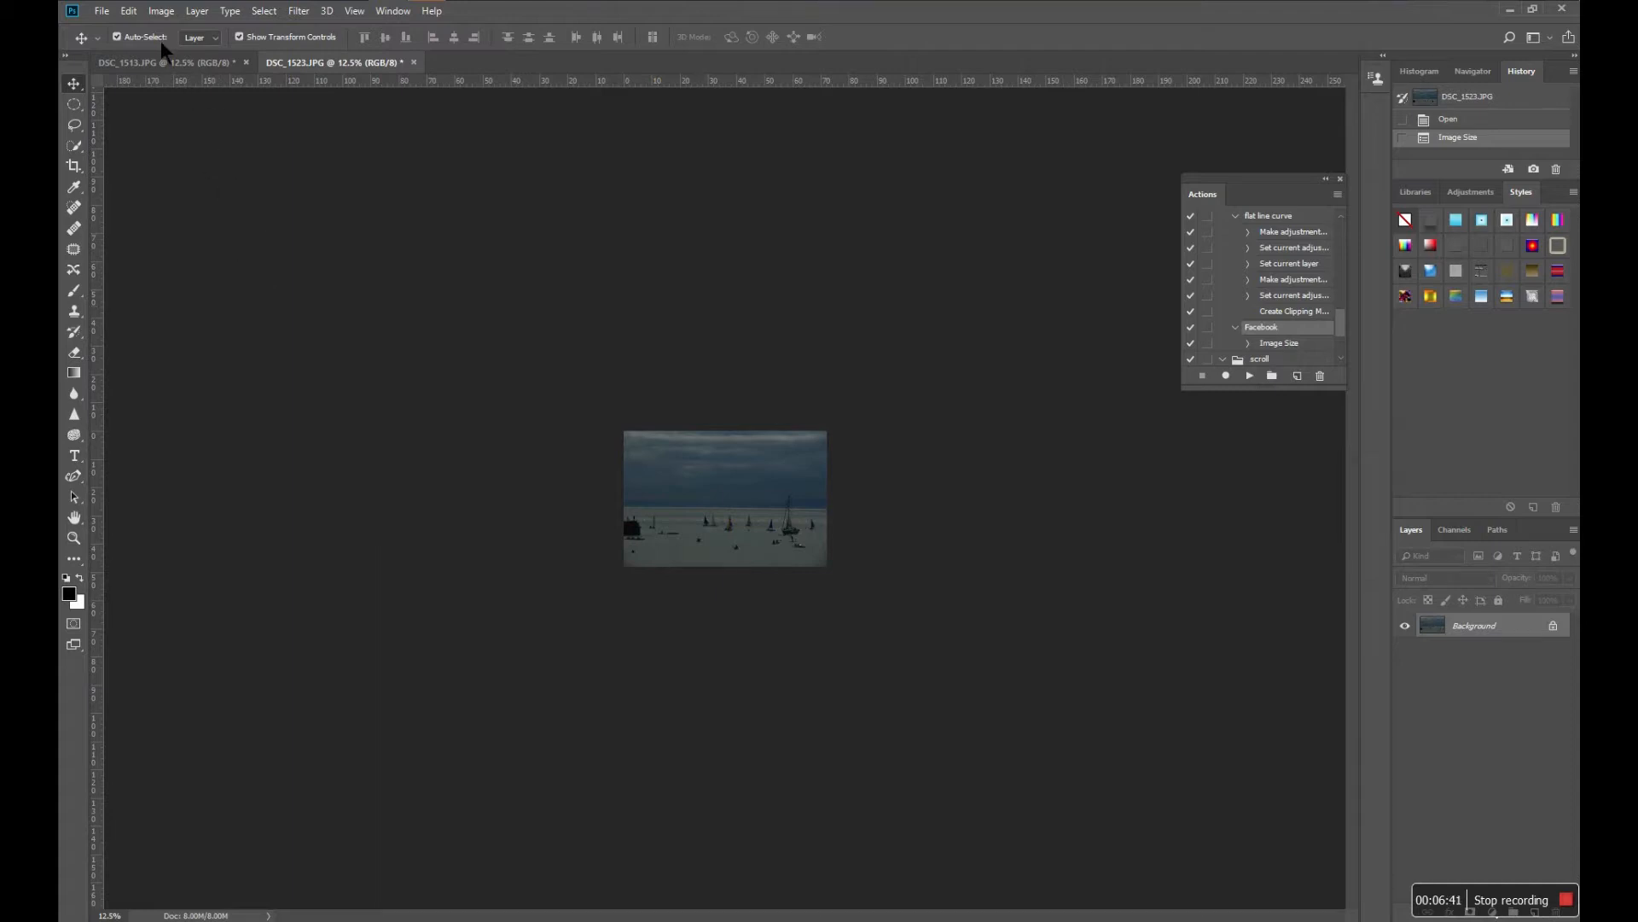
{"action": "left_click", "coordinate": [160, 11]}
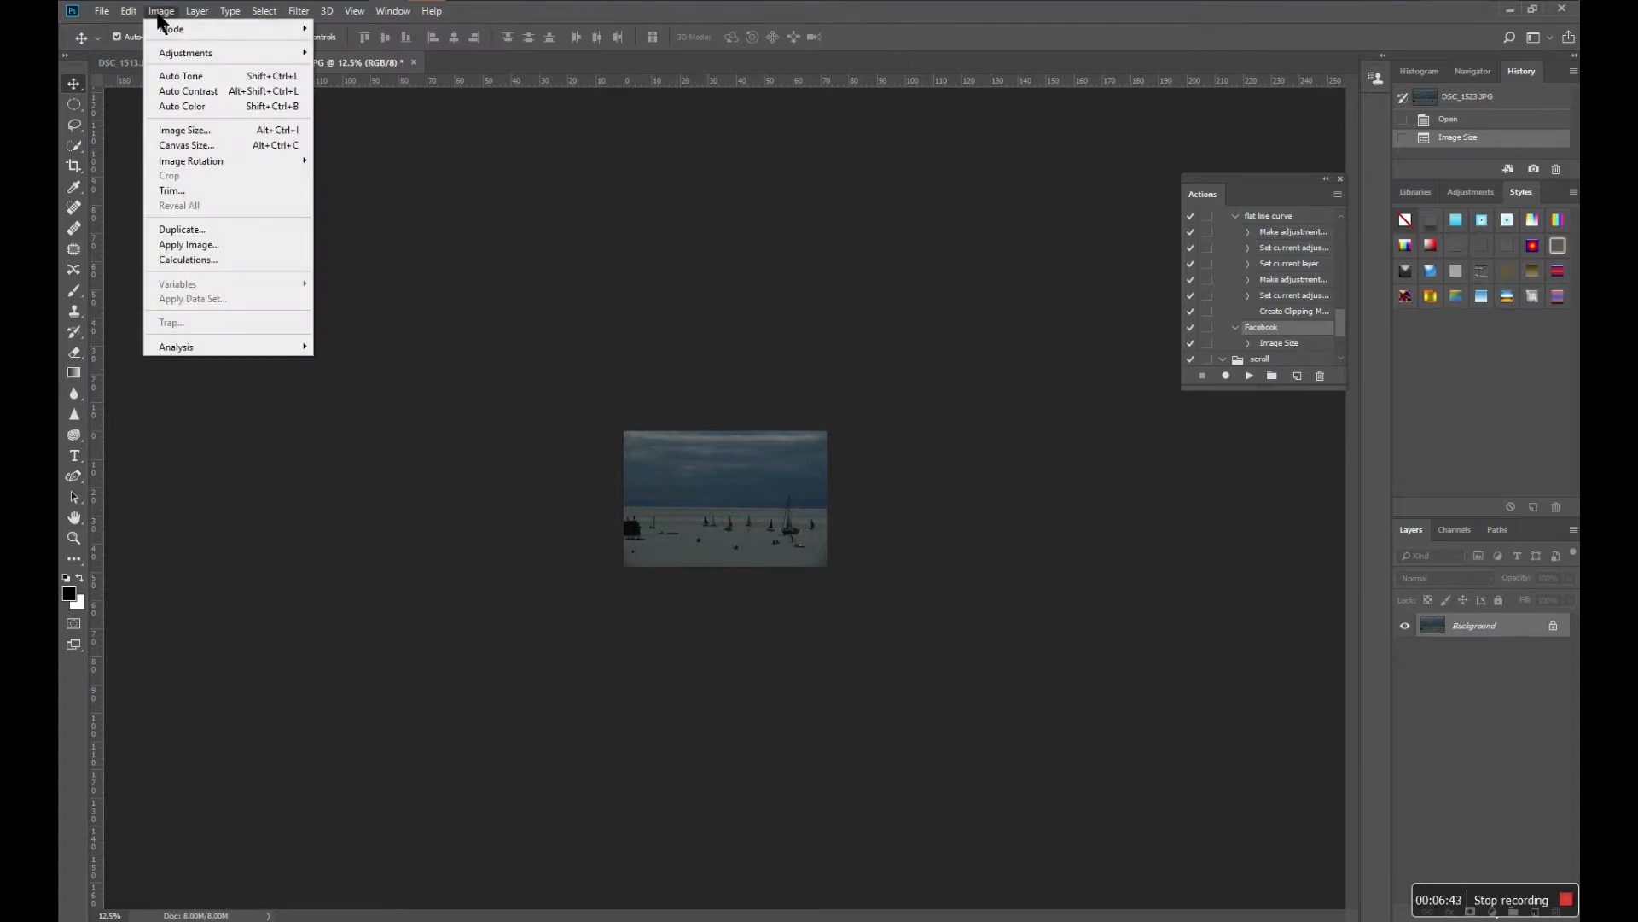
{"action": "left_click", "coordinate": [180, 130]}
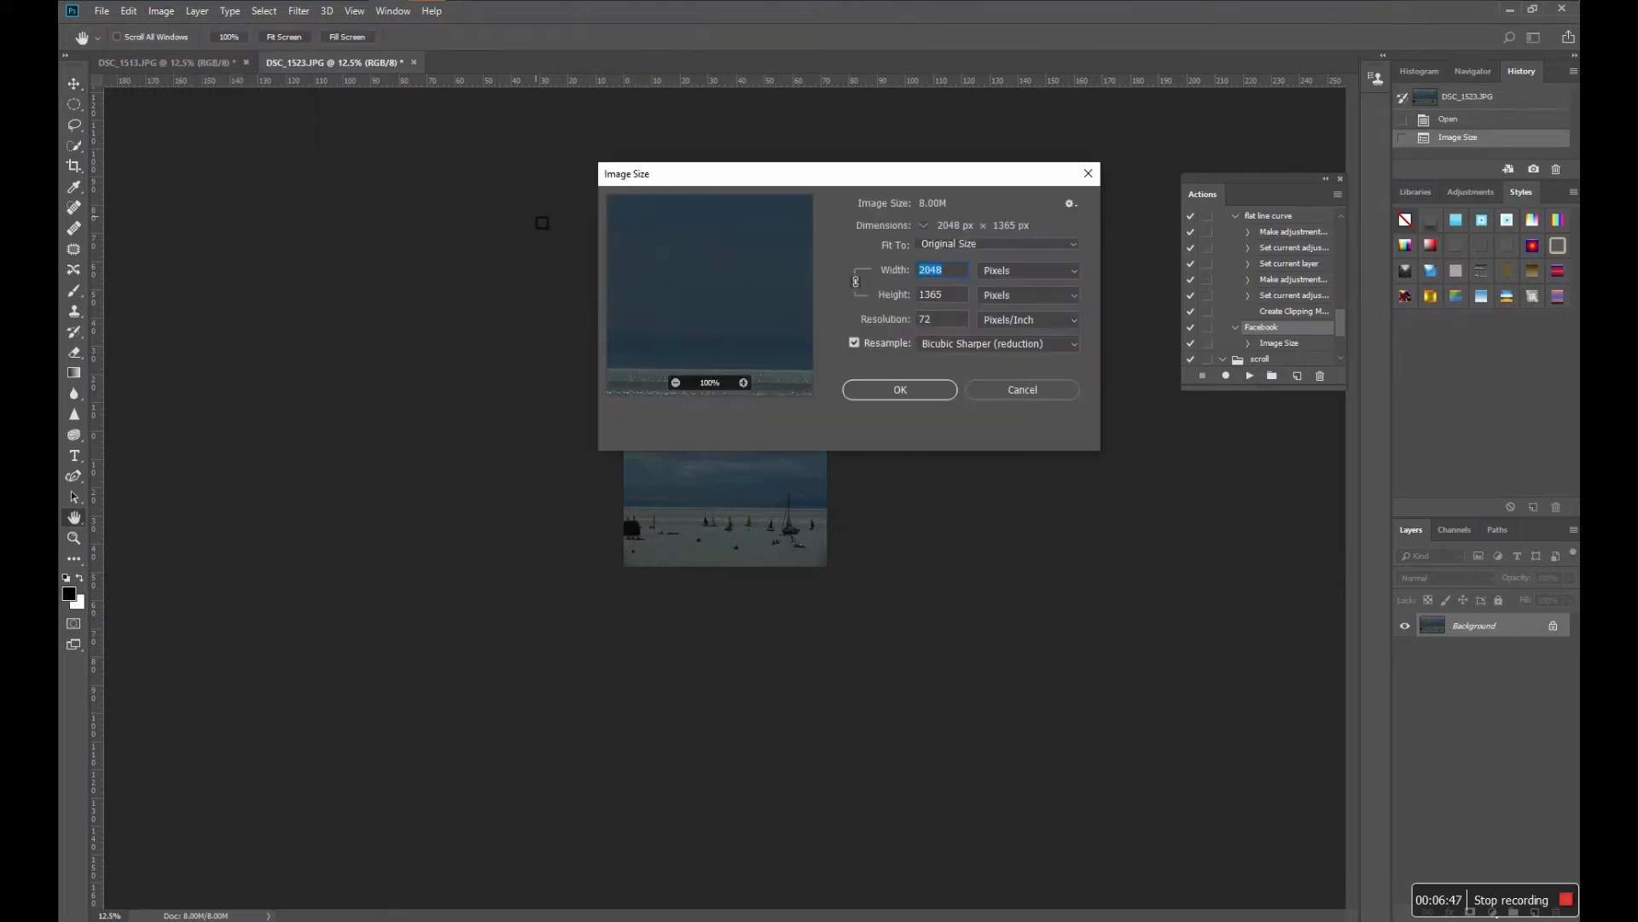
{"action": "left_click_drag", "start_coordinate": [799, 188], "coordinate": [836, 143]}
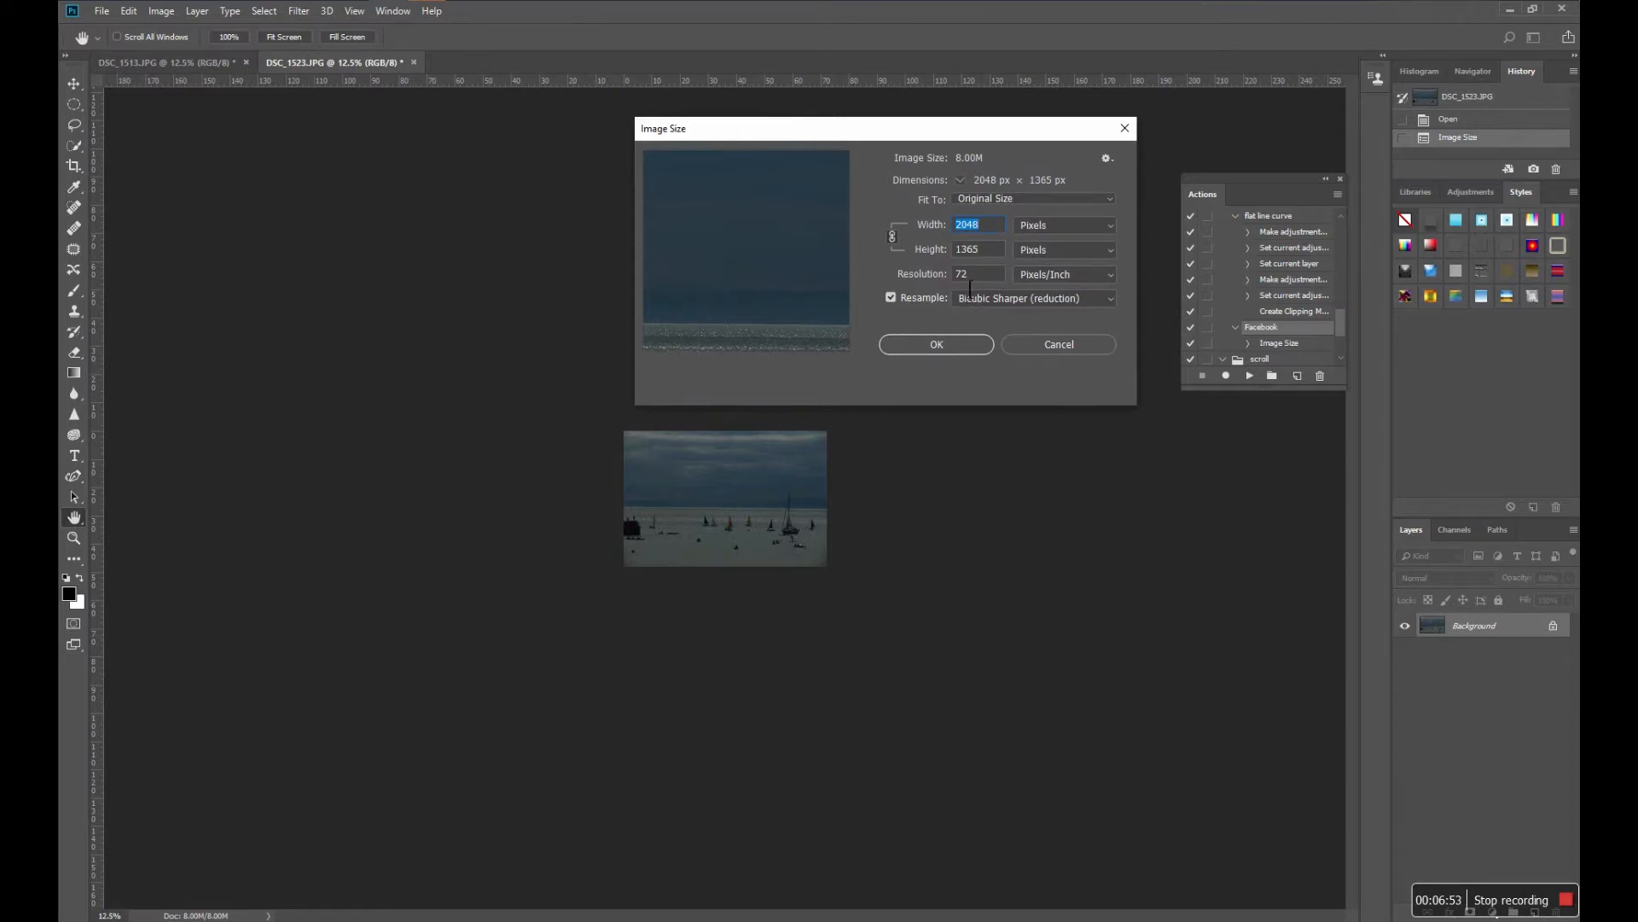
{"action": "left_click", "coordinate": [1036, 345]}
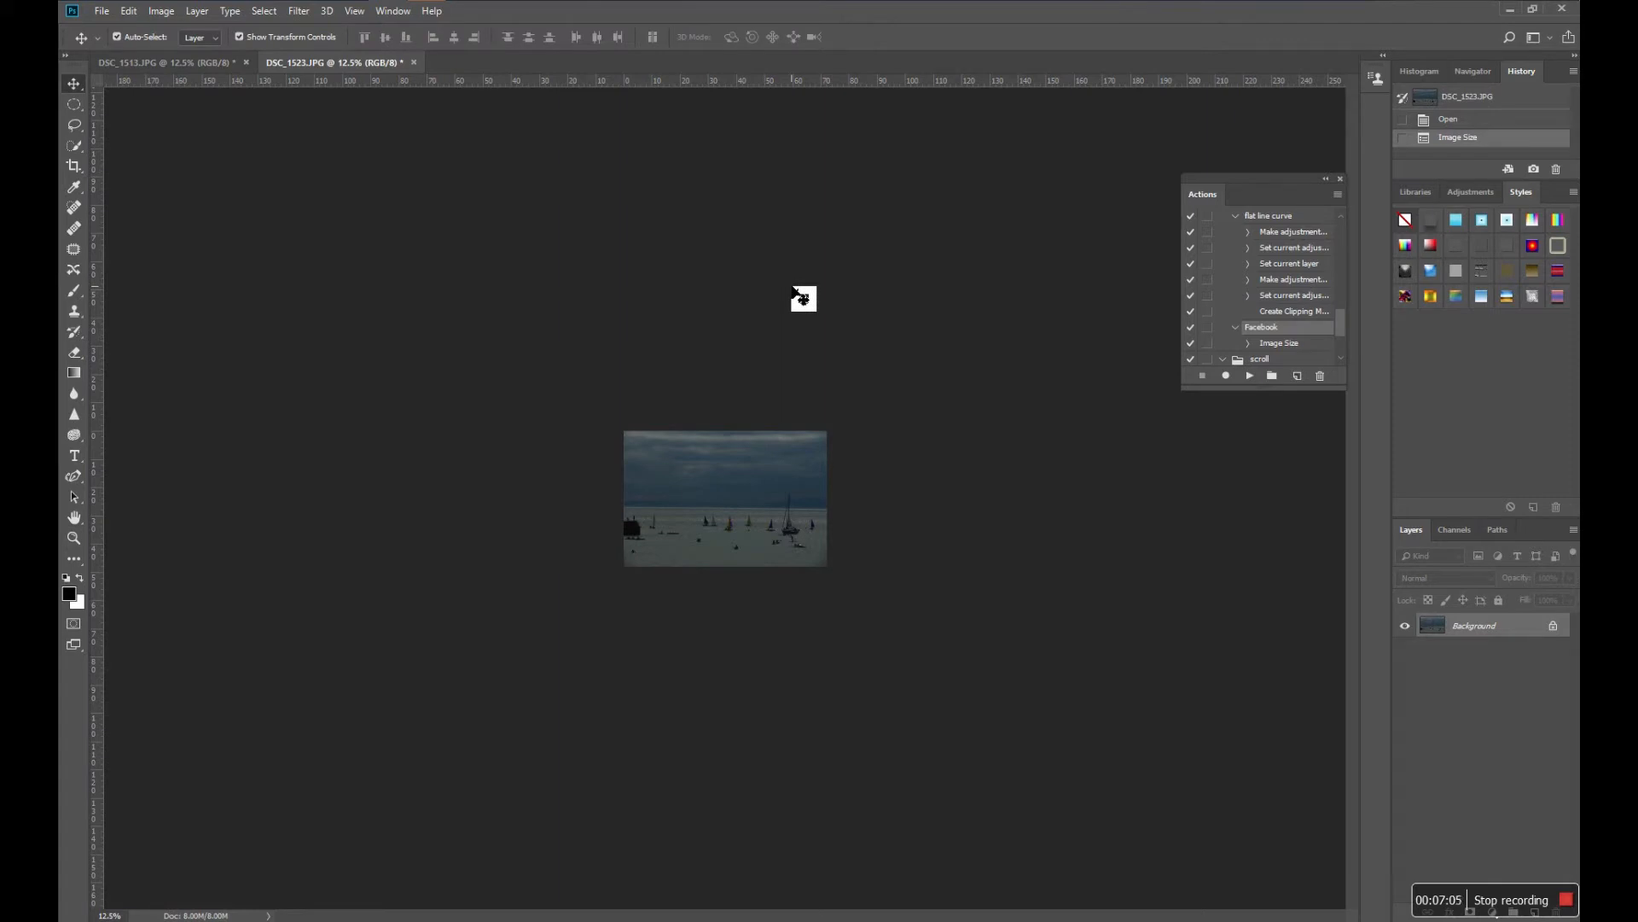
{"action": "left_click_drag", "start_coordinate": [803, 298], "coordinate": [1226, 370]}
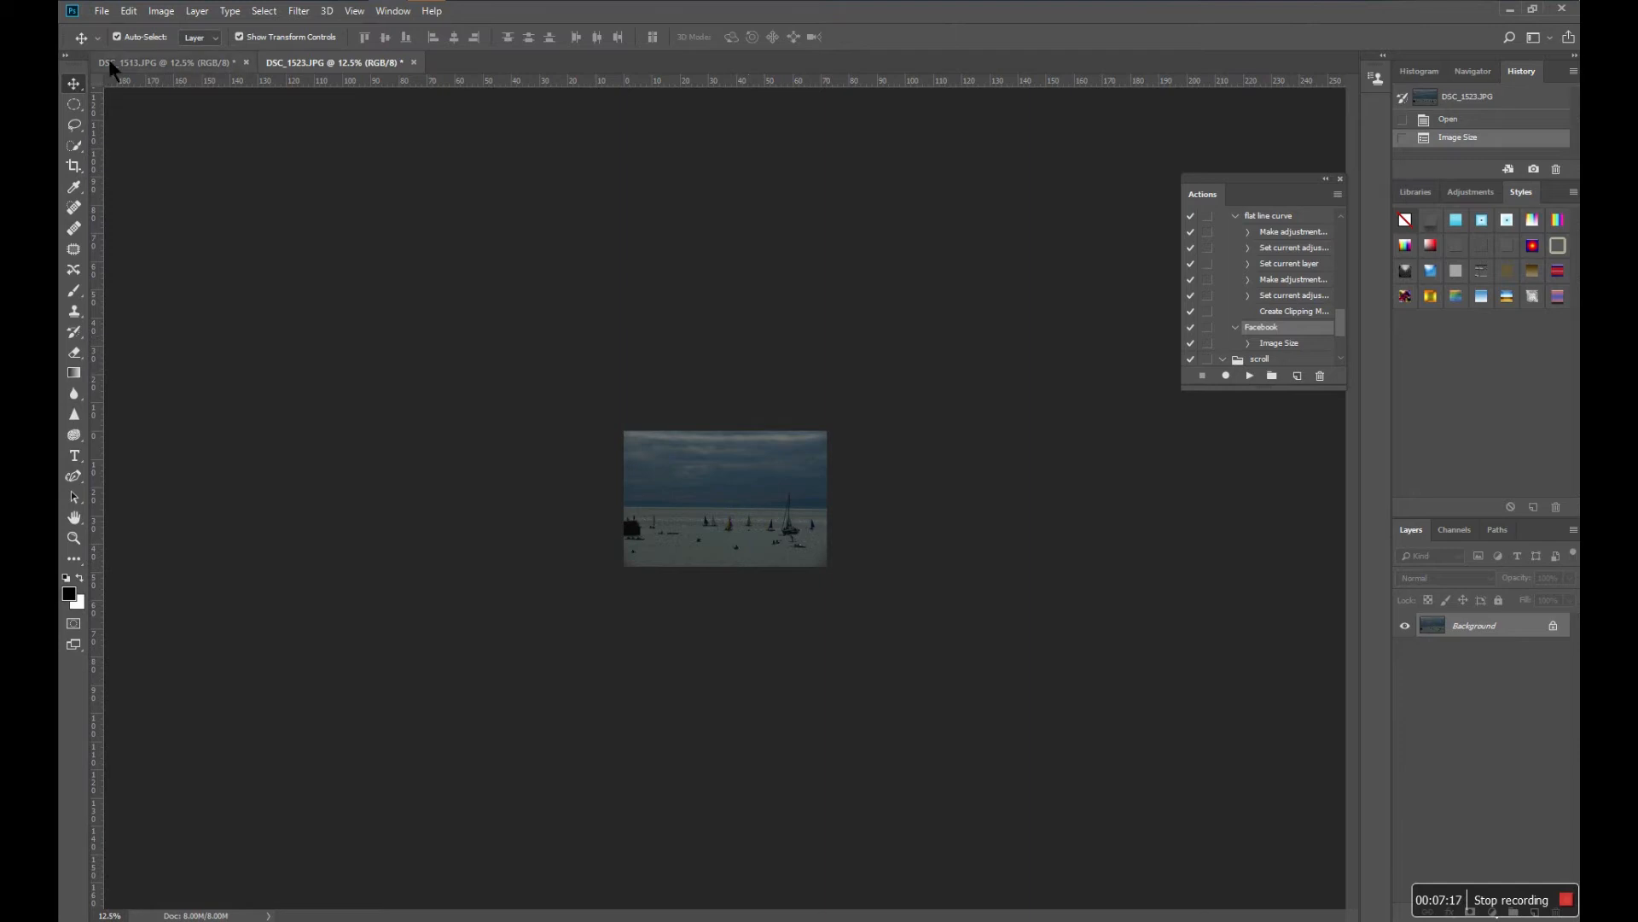
Step: Inspect the Batch automation settings and the list of actions in the Default Actions set, and cancel without processing files
{"action": "left_click", "coordinate": [106, 17]}
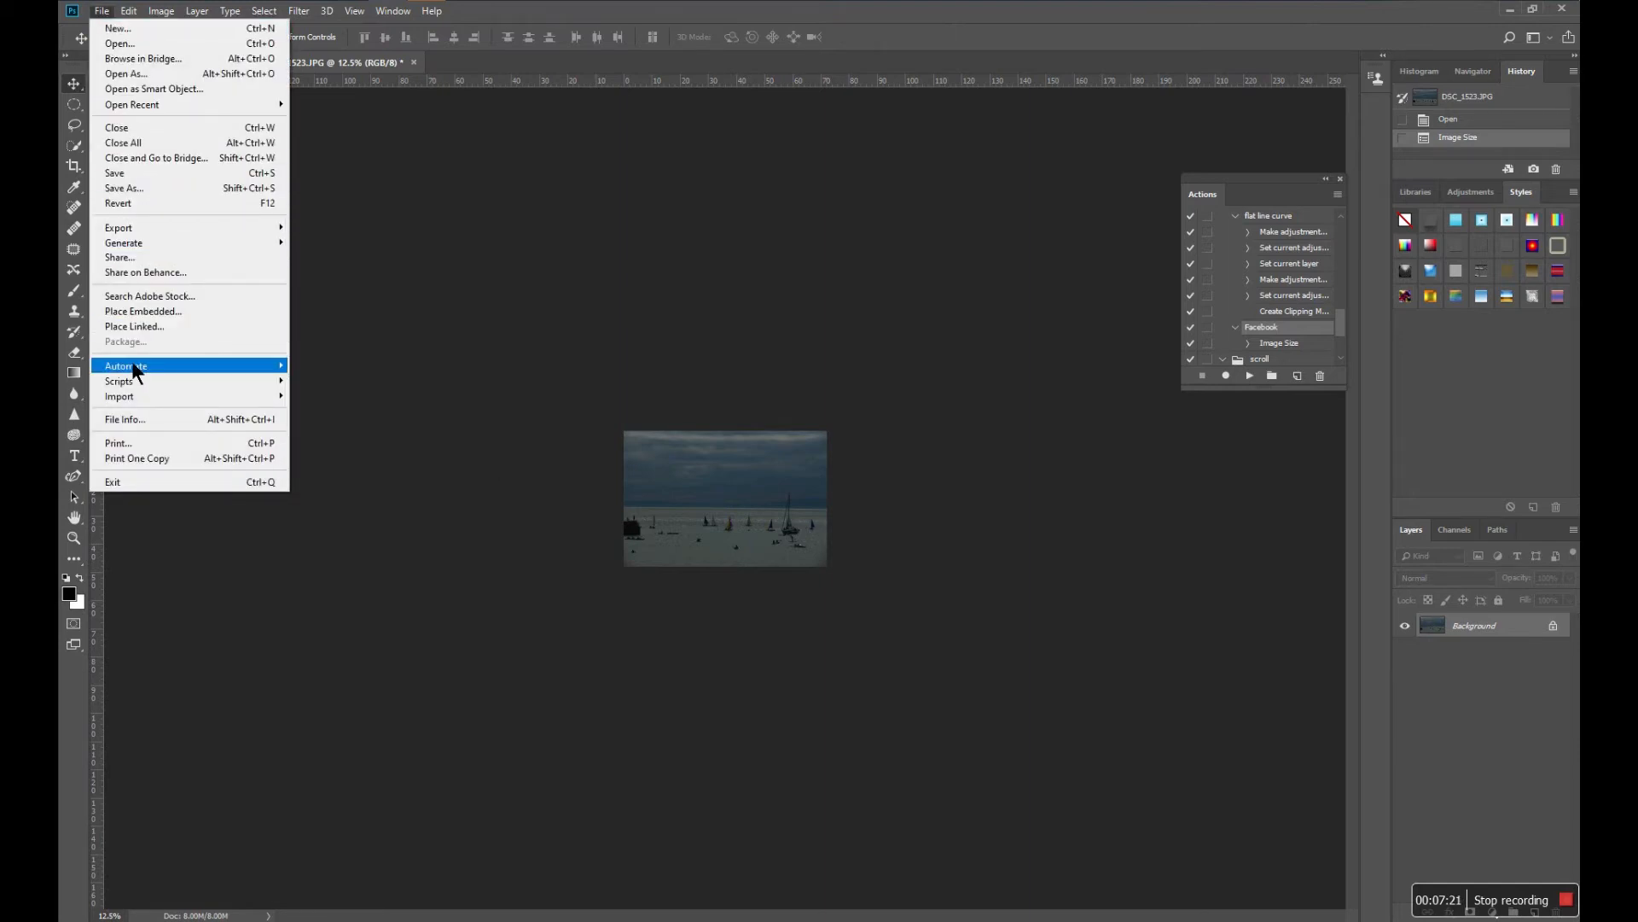
{"action": "mouse_move", "coordinate": [135, 365]}
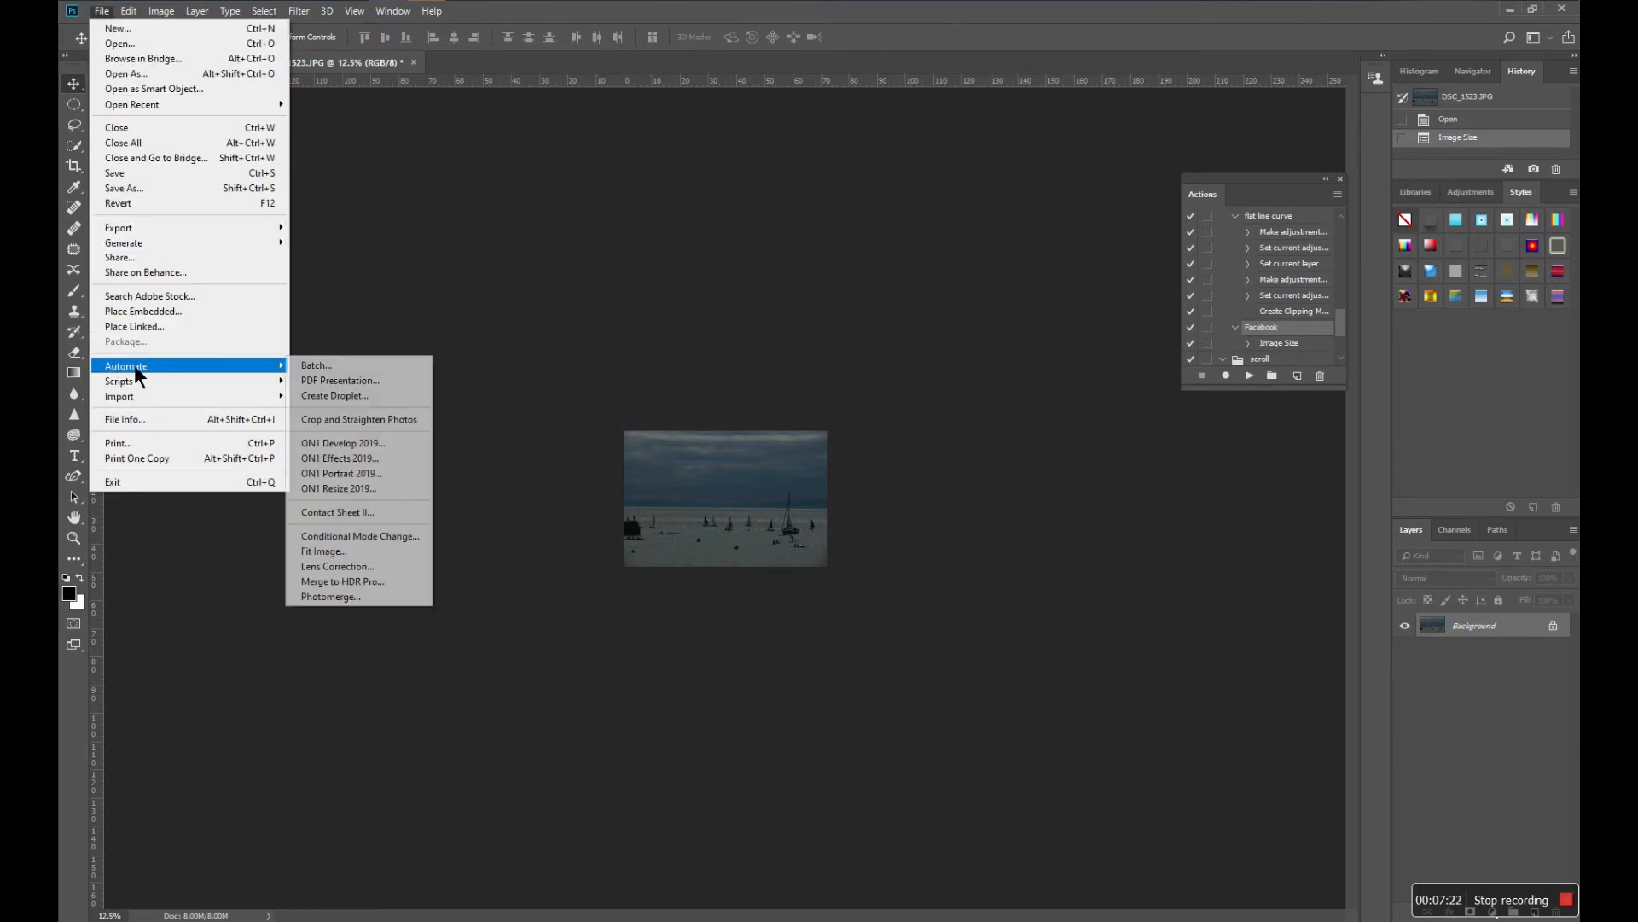
{"action": "left_click", "coordinate": [321, 369]}
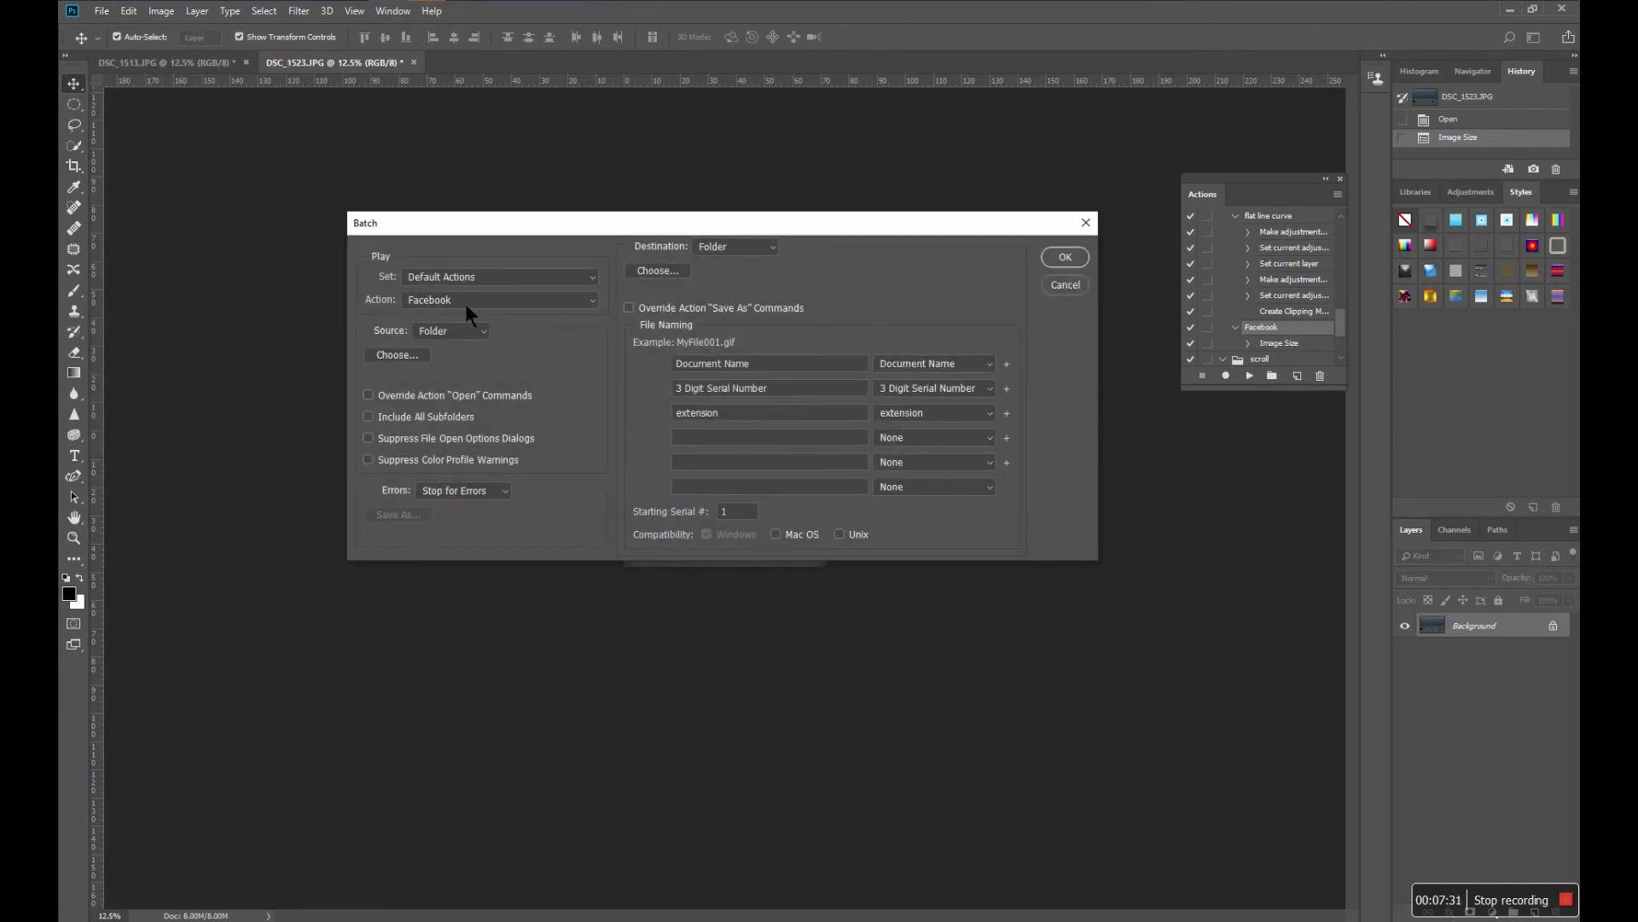
{"action": "left_click", "coordinate": [596, 299]}
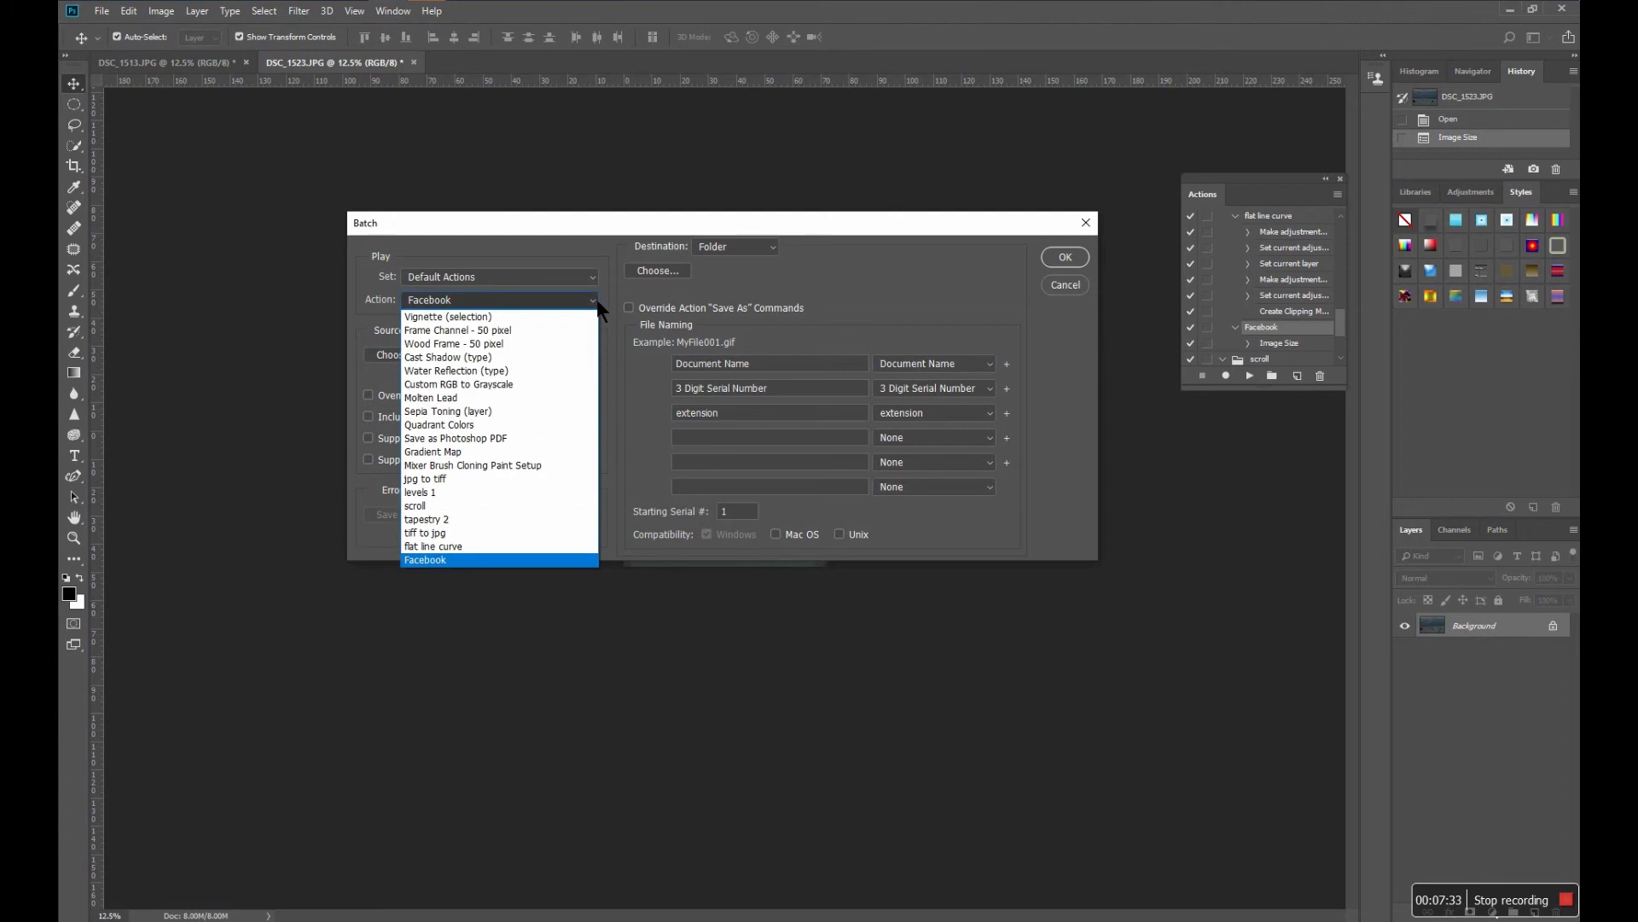
{"action": "left_click", "coordinate": [597, 301]}
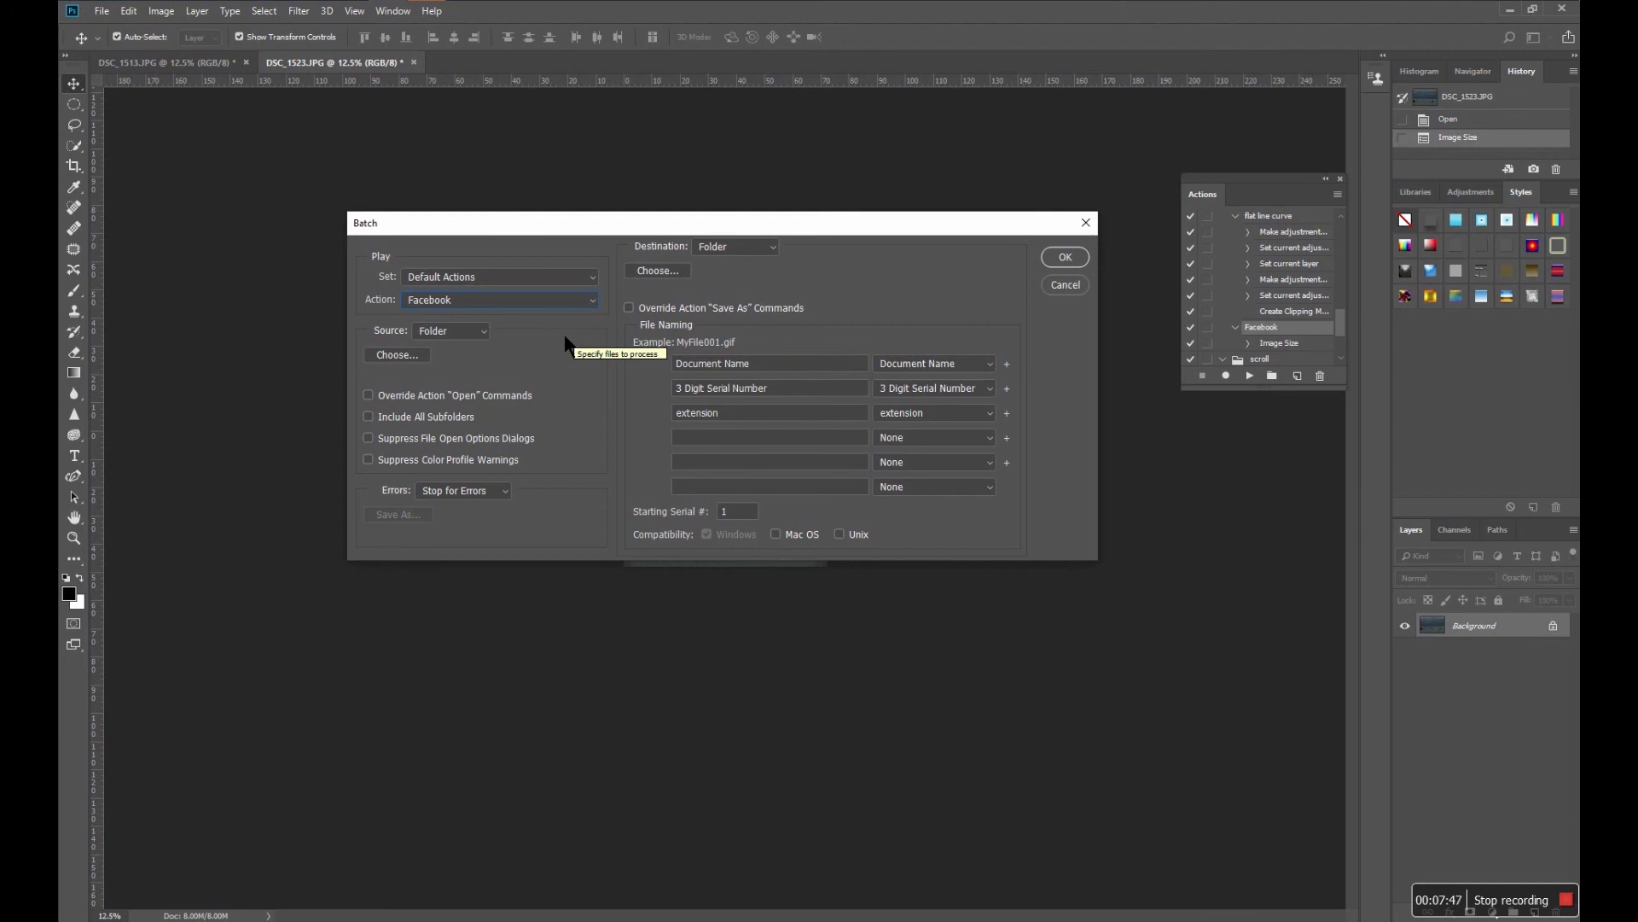
{"action": "left_click", "coordinate": [1066, 286]}
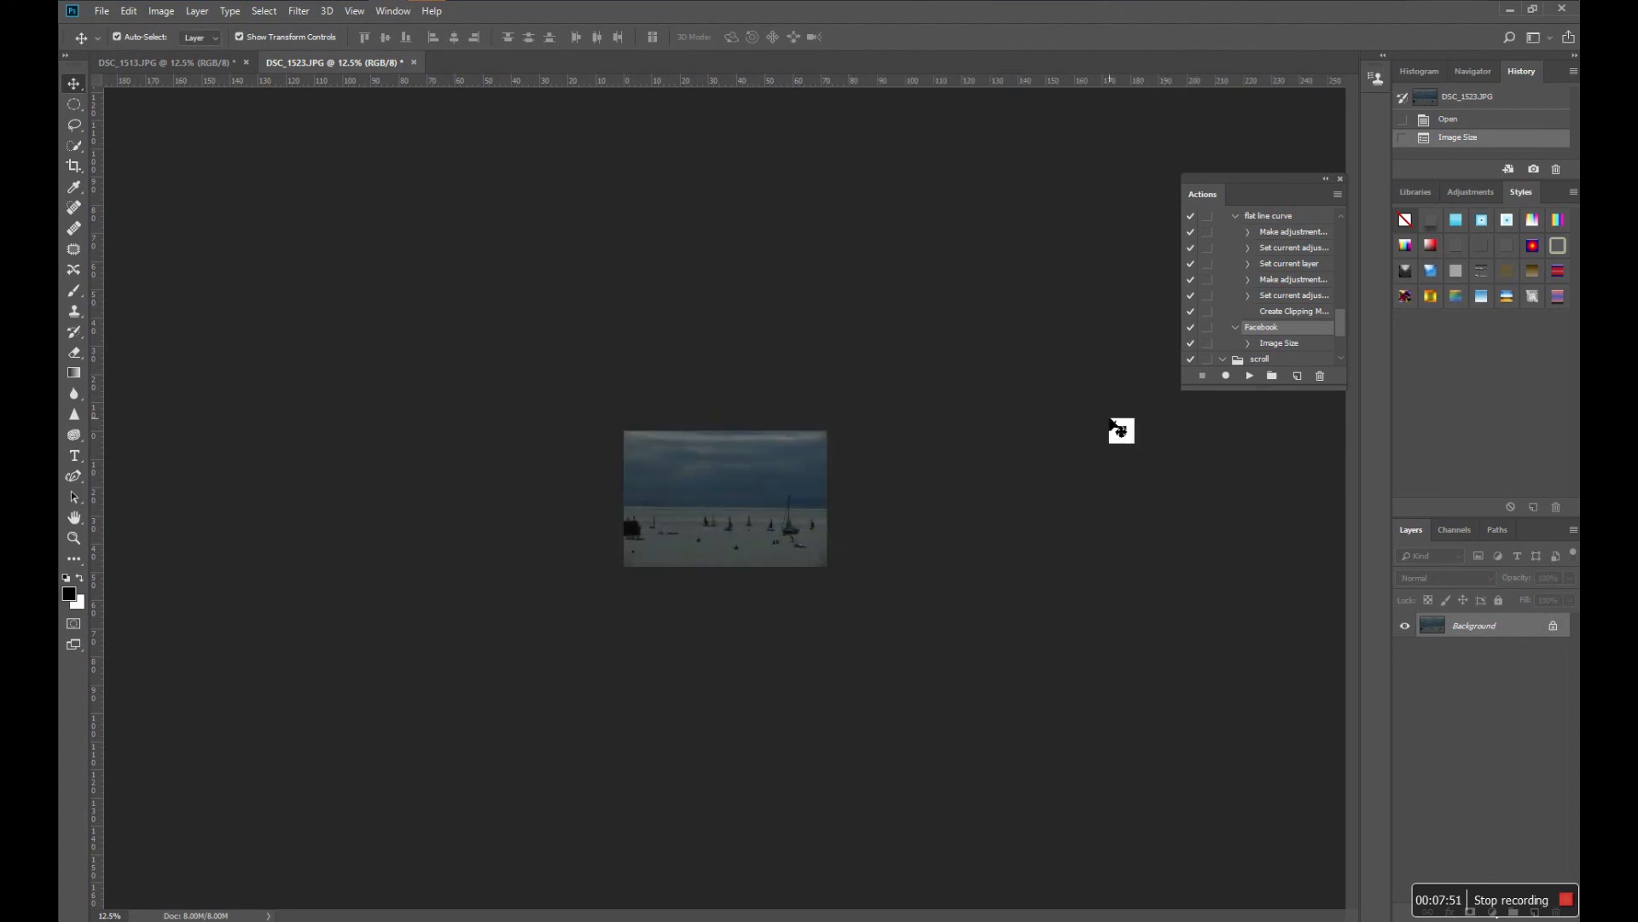